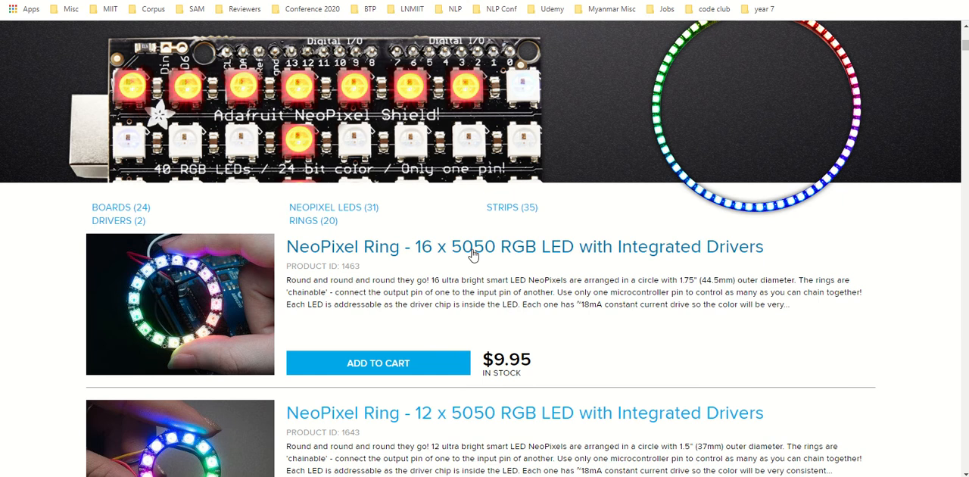
Step: Browse the Adafruit NeoPixel product listing to examine the available rings, sticks, strips, jewels and matrices
scroll(595, 299, "up", 1)
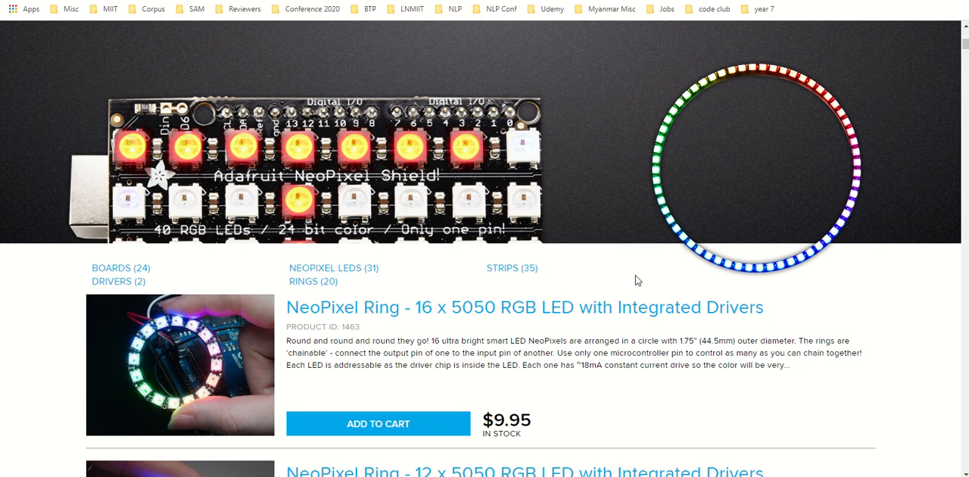
scroll(487, 329, "down", 5)
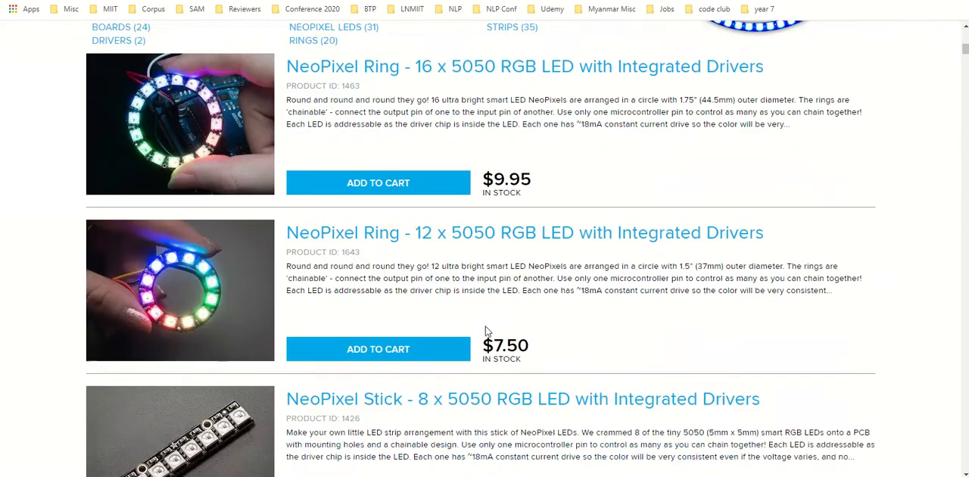
scroll(220, 185, "down", 1)
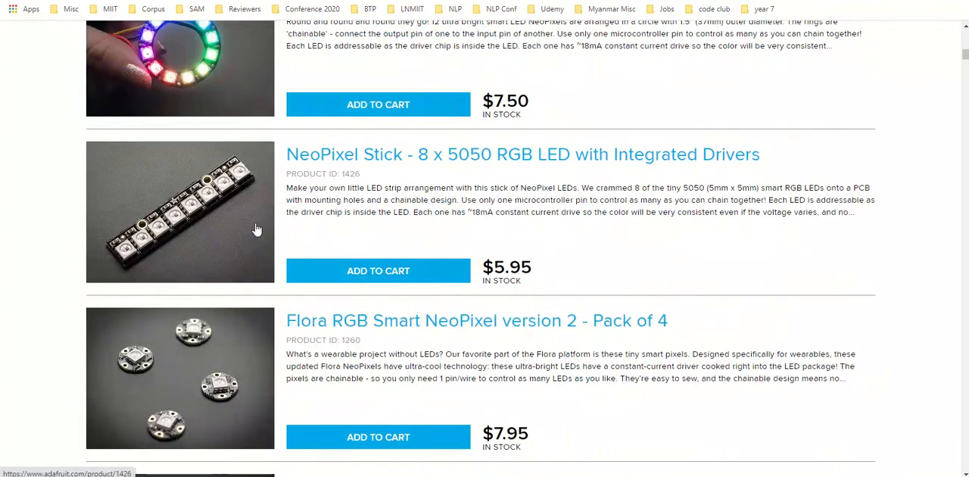
scroll(185, 189, "down", 2)
scroll(313, 226, "down", 4)
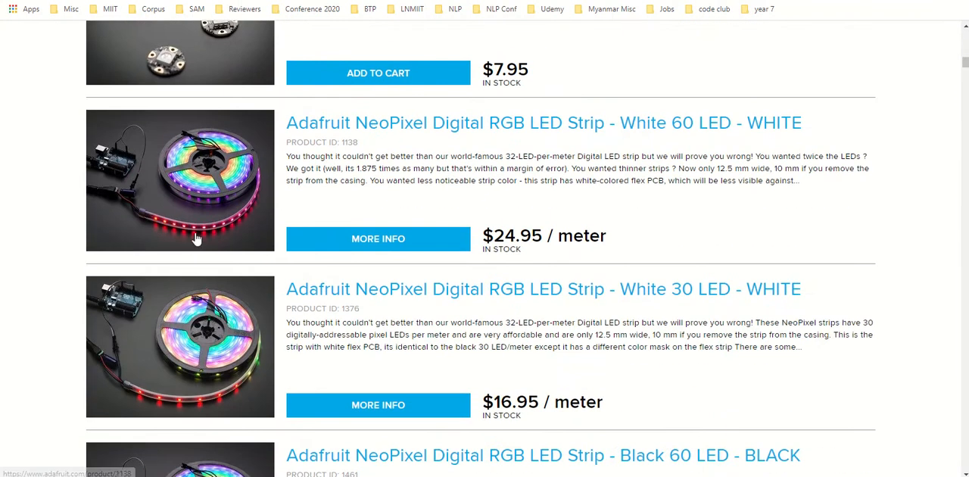
scroll(401, 240, "down", 3)
scroll(421, 269, "down", 10)
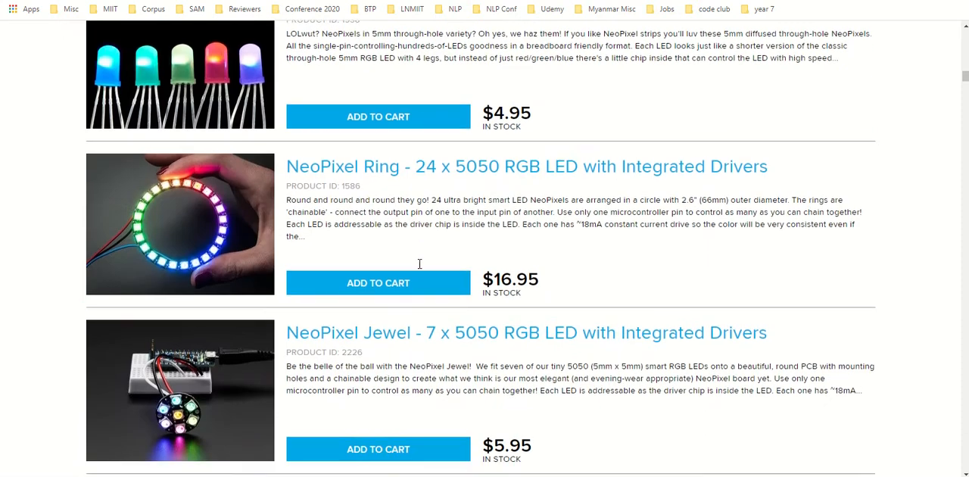
scroll(487, 277, "down", 10)
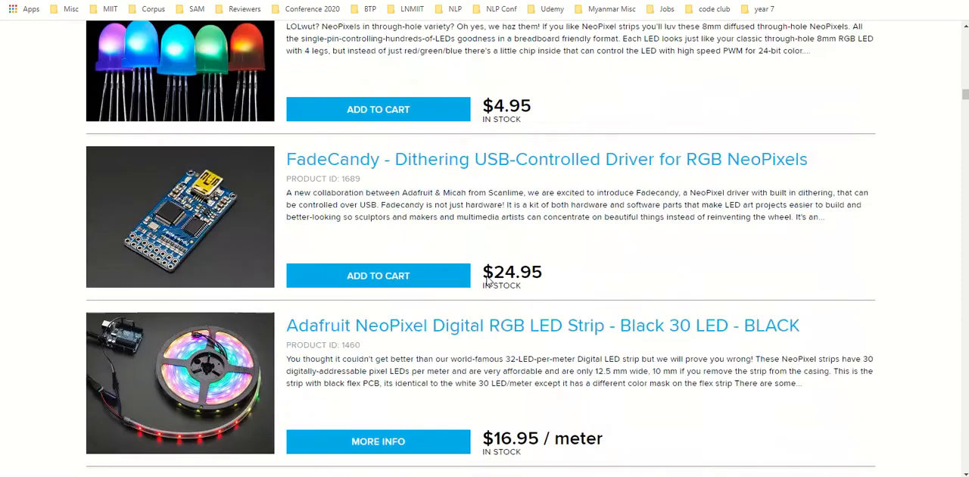
scroll(489, 282, "down", 3)
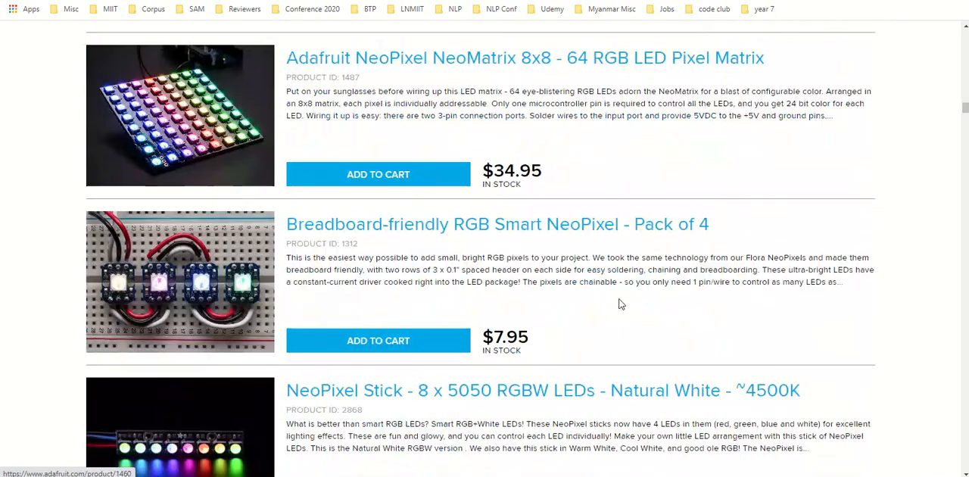
scroll(617, 303, "down", 3)
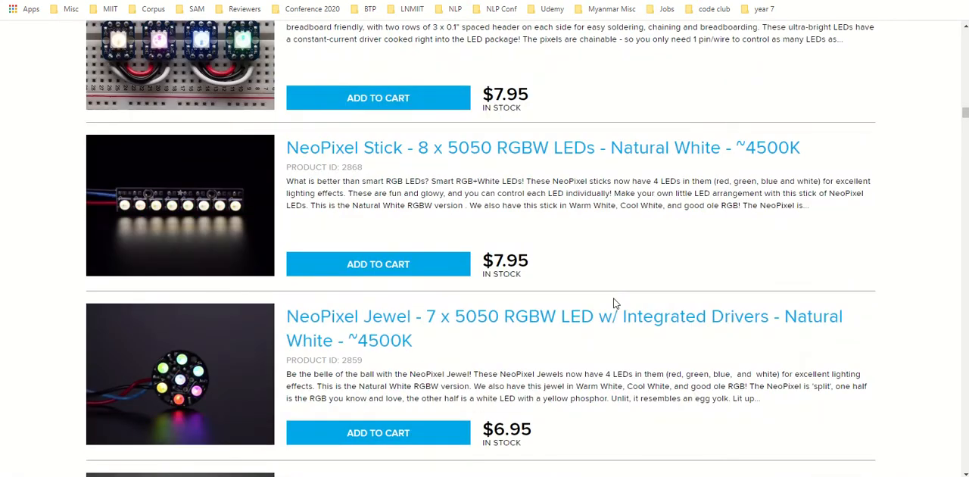
scroll(636, 267, "down", 8)
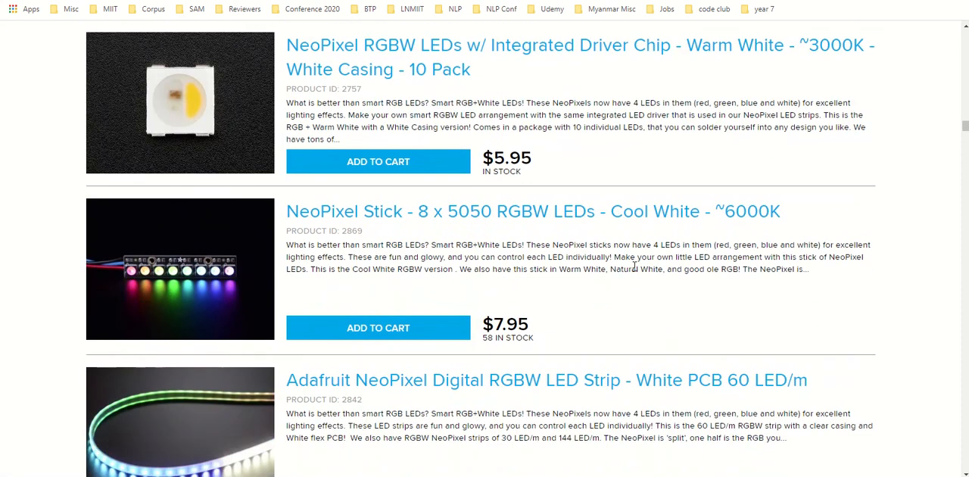
Step: Switch to the Neopixel 22 LEDs circuit in Tinkercad and run its simulation to watch the light sequence across the strips
left_click(441, 1)
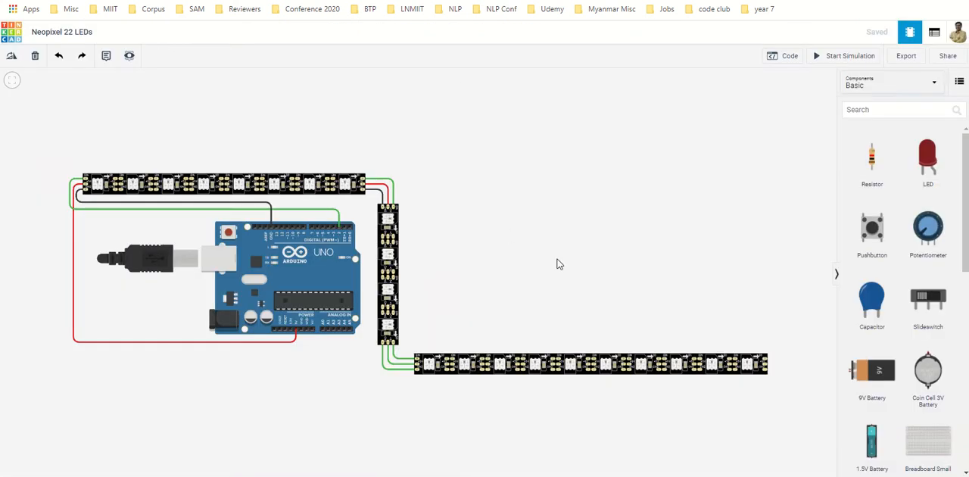
left_click(858, 56)
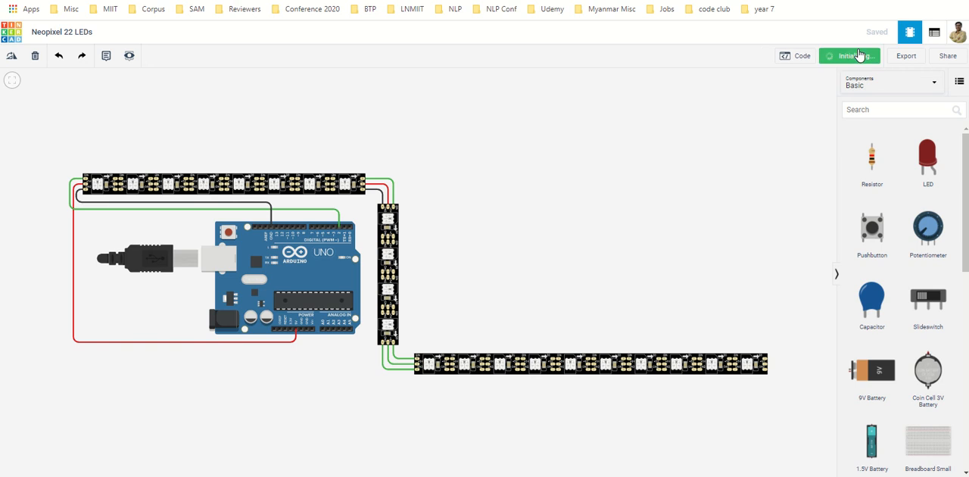
scroll(109, 180, "up", 5)
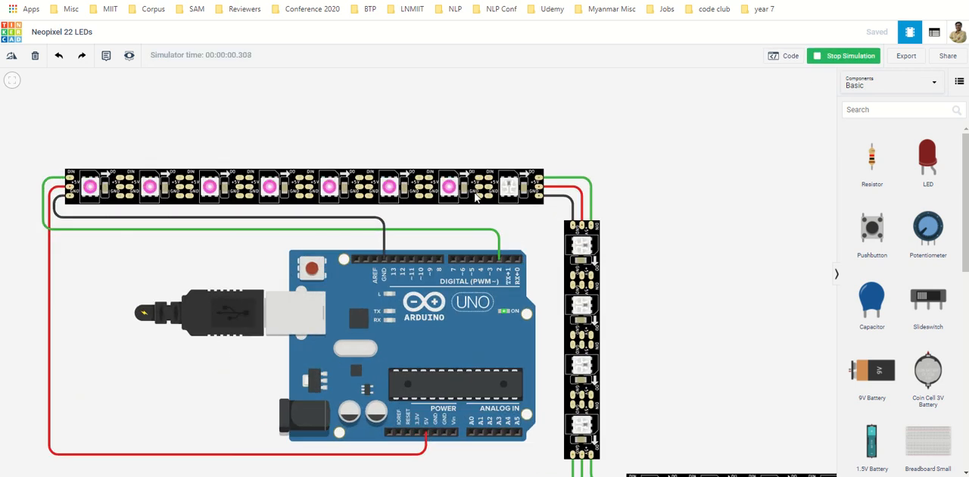
scroll(670, 322, "down", 2)
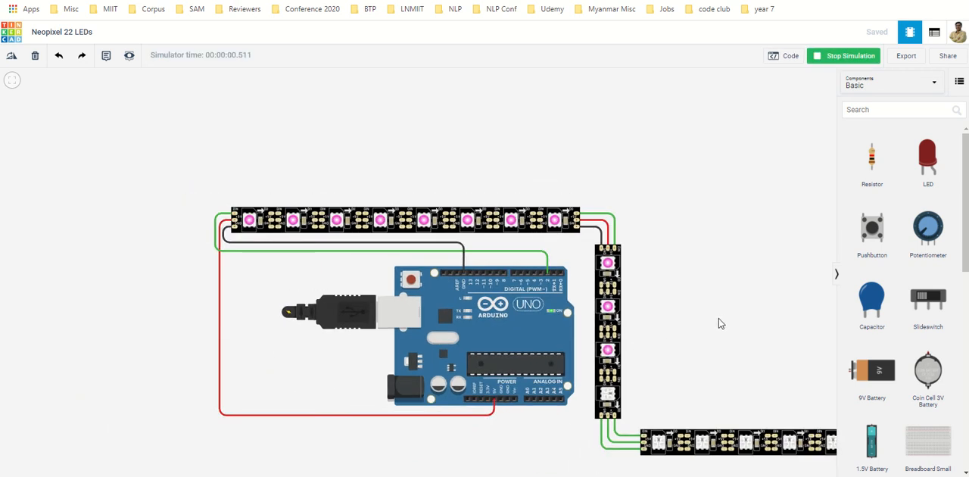
scroll(569, 292, "down", 3)
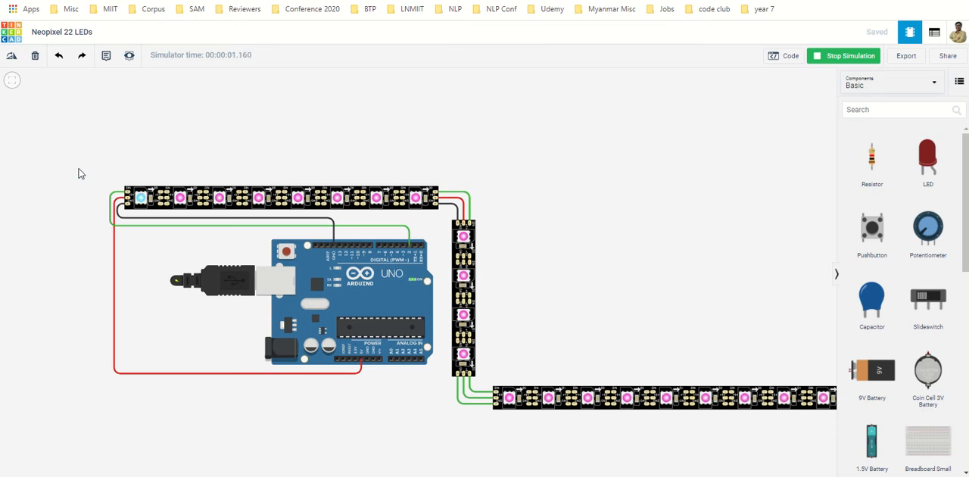
scroll(81, 173, "up", 3)
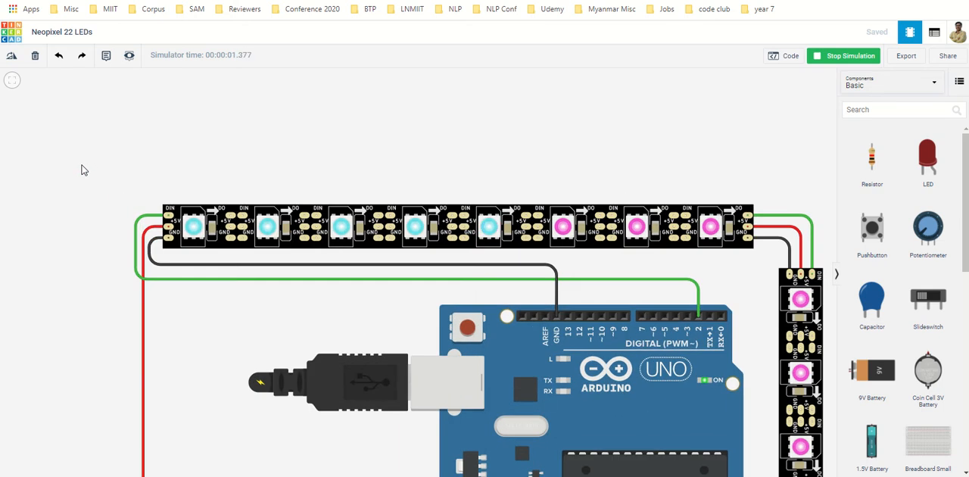
scroll(132, 177, "down", 2)
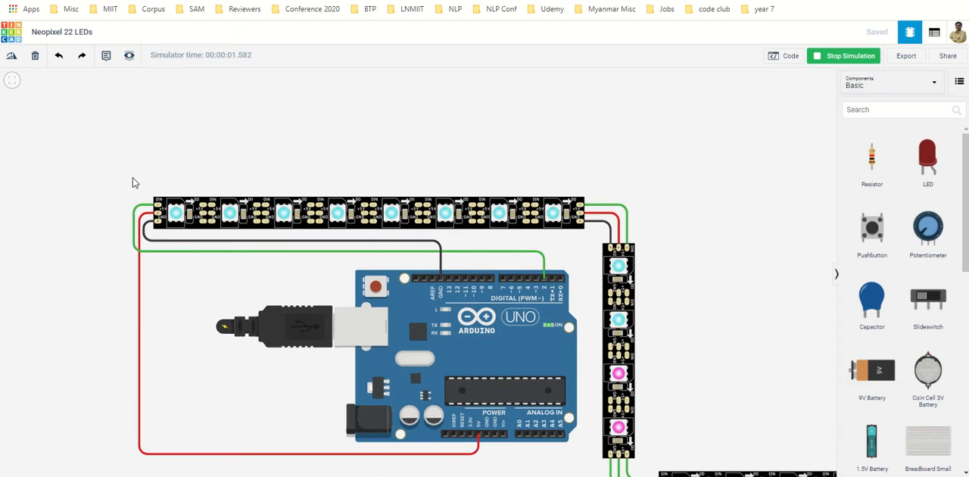
scroll(133, 177, "down", 2)
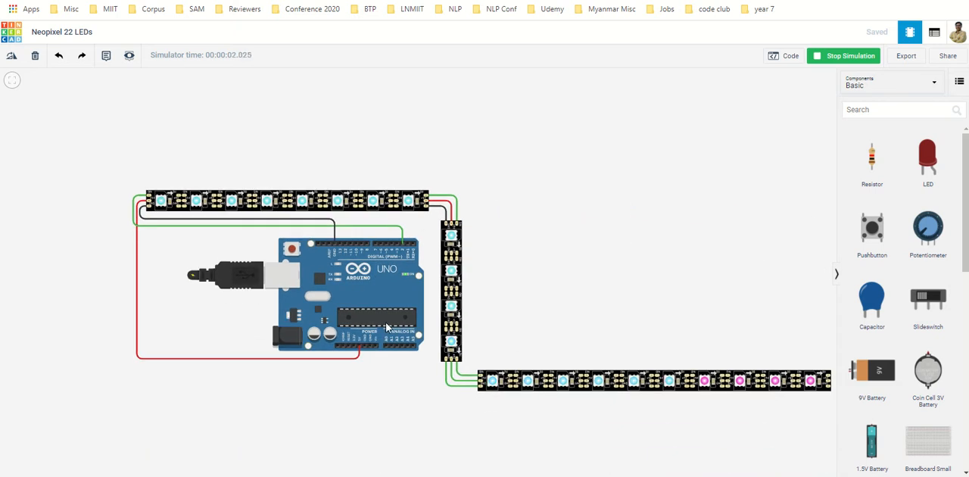
scroll(125, 227, "up", 2)
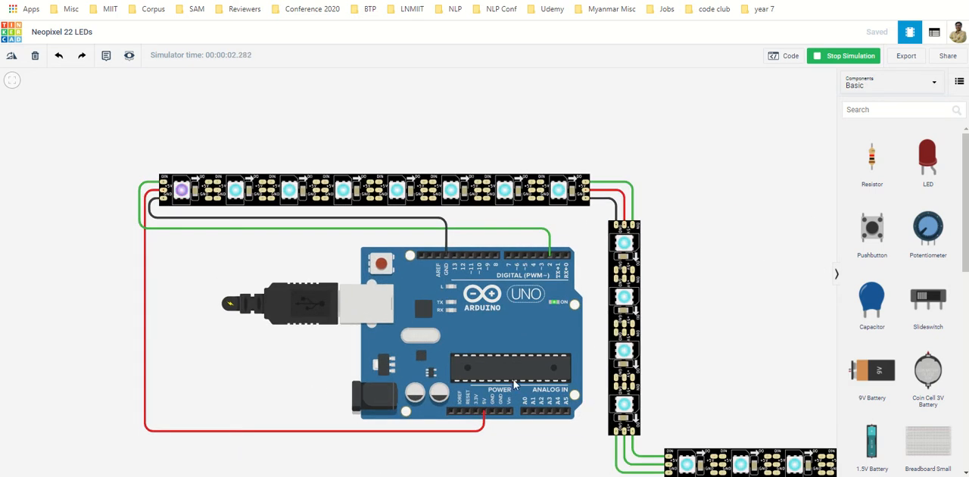
Step: Inspect the data, power and ground wiring between the Arduino and the chained NeoPixel strips, and stop the simulation
scroll(488, 343, "up", 1)
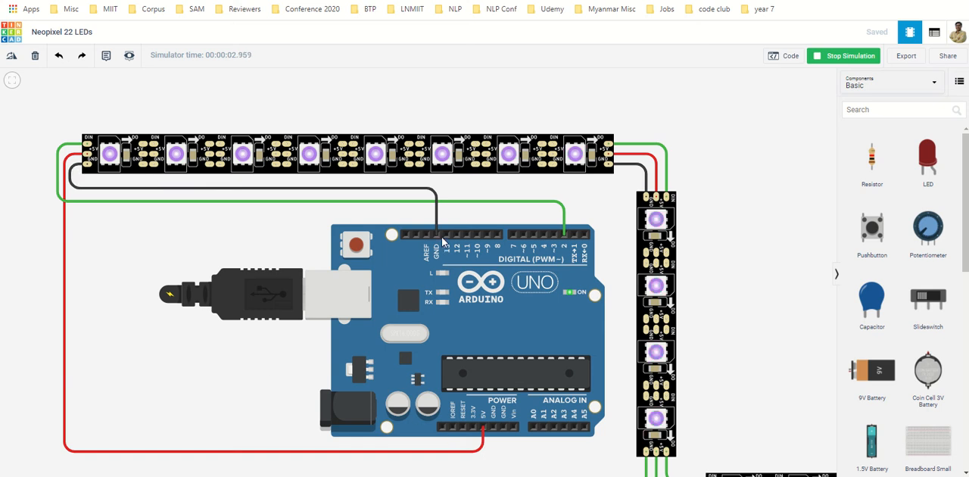
left_click(540, 202)
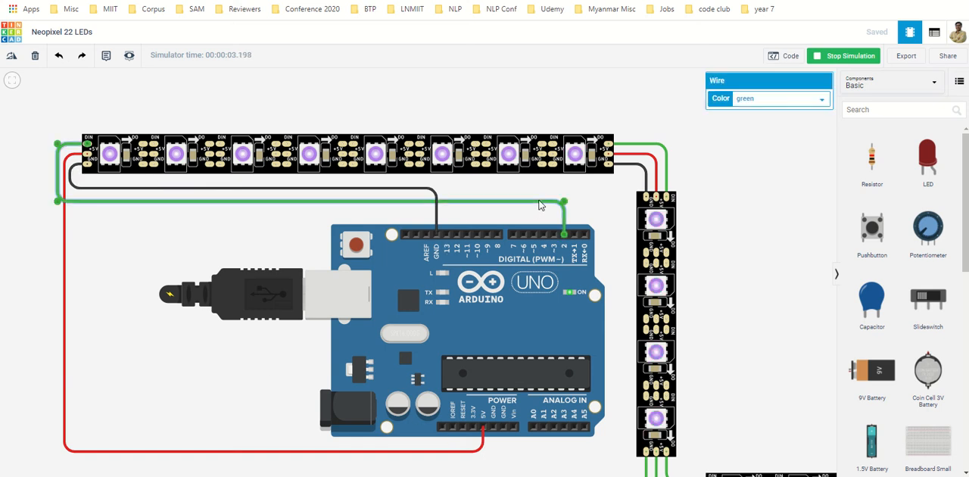
scroll(53, 121, "up", 5)
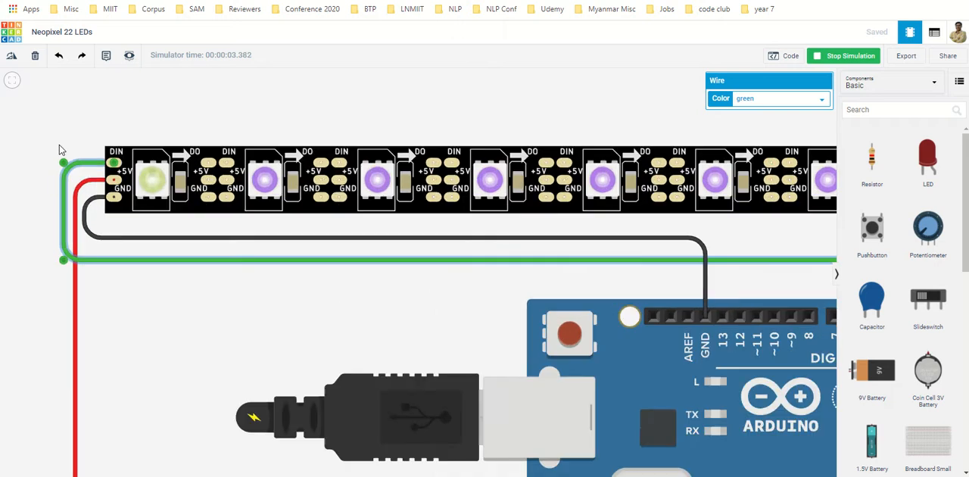
scroll(56, 156, "up", 2)
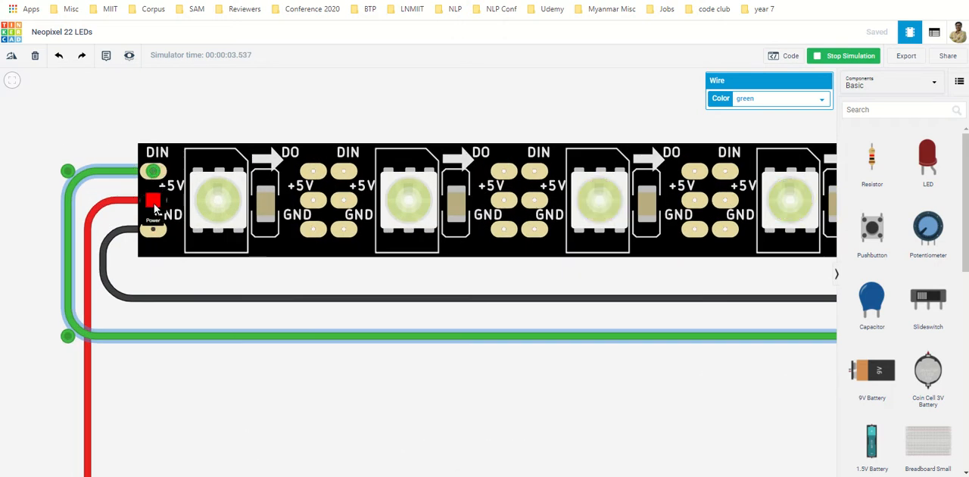
scroll(381, 325, "down", 3)
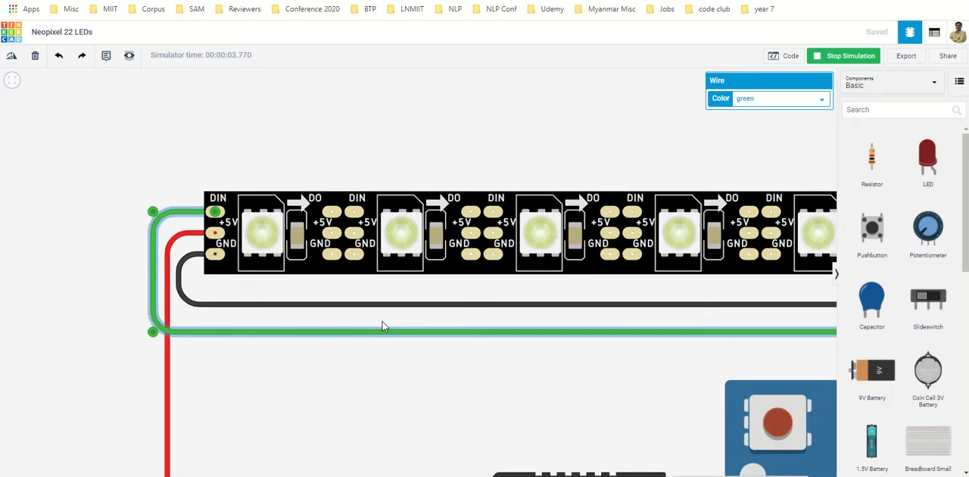
scroll(433, 342, "down", 2)
scroll(562, 325, "down", 2)
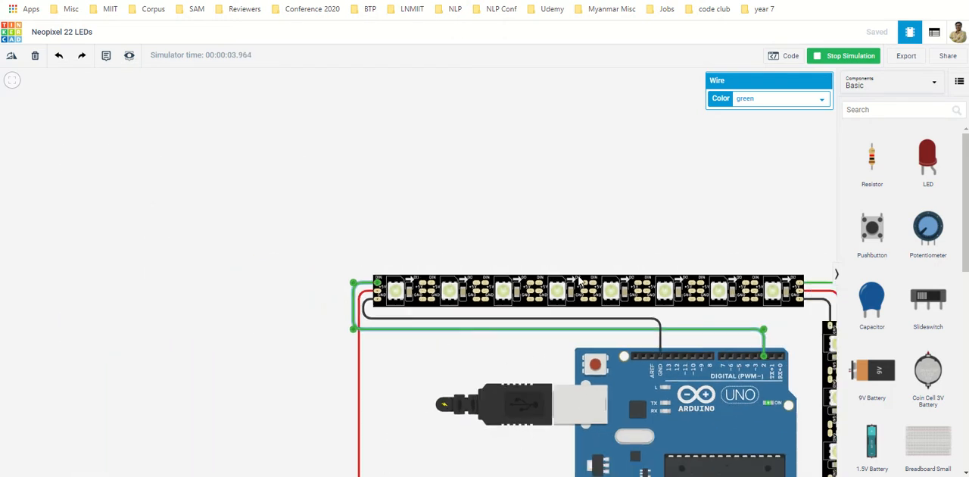
left_click_drag(678, 247, 372, 205)
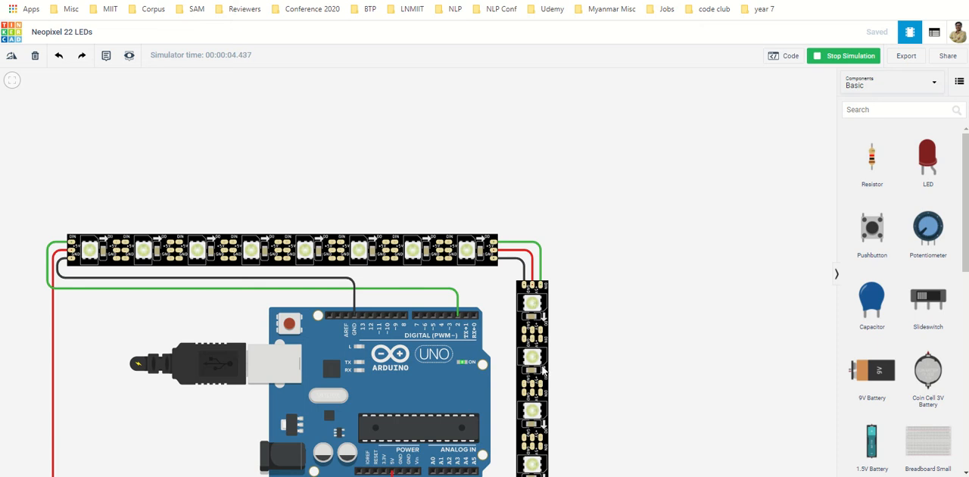
scroll(543, 369, "down", 3)
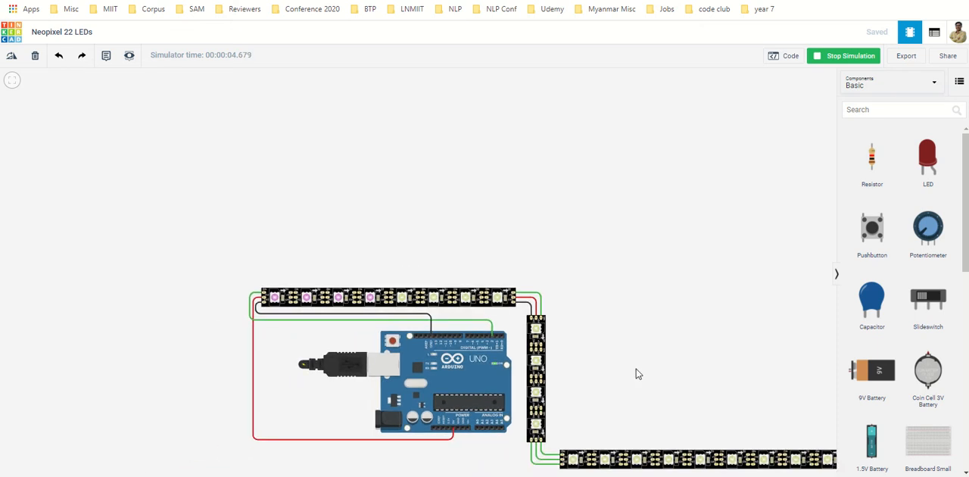
scroll(530, 299, "up", 1)
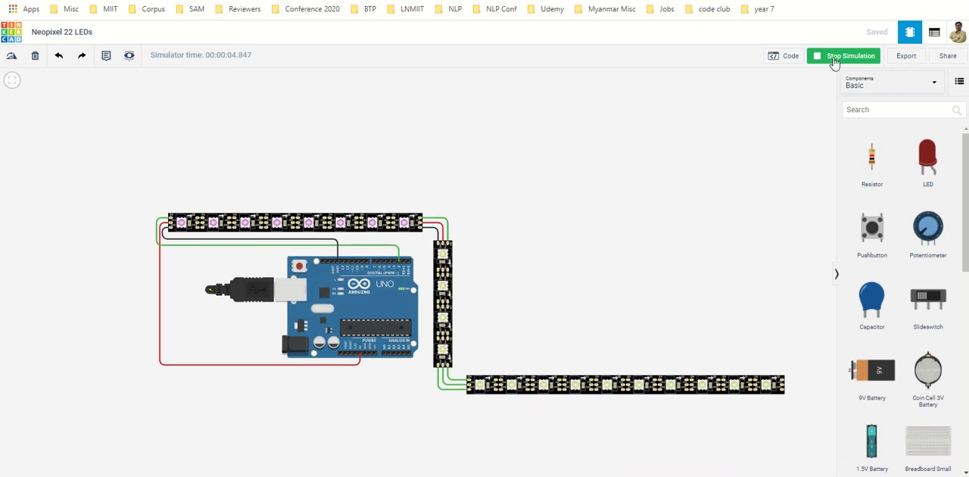
left_click(833, 59)
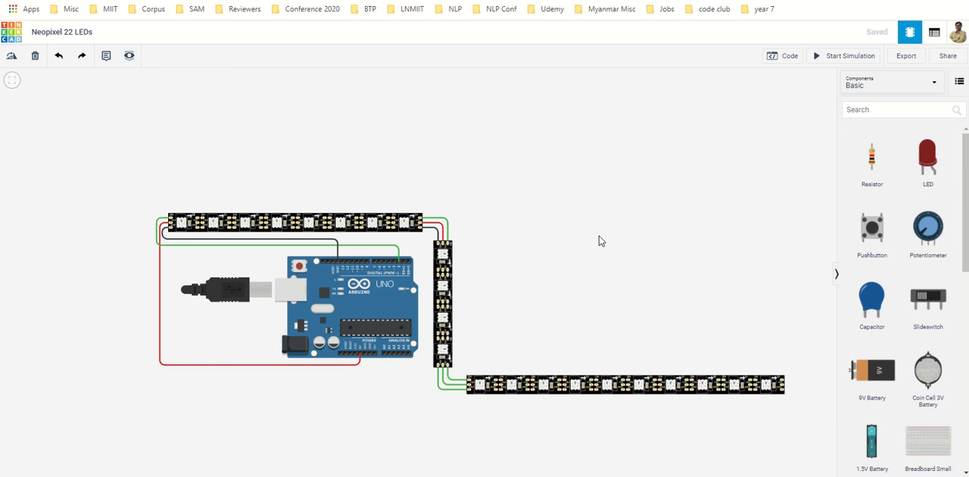
Step: Delete the Arduino Uno R3 and all three NeoPixel strips from the circuit to clear the workplane
left_click(384, 310)
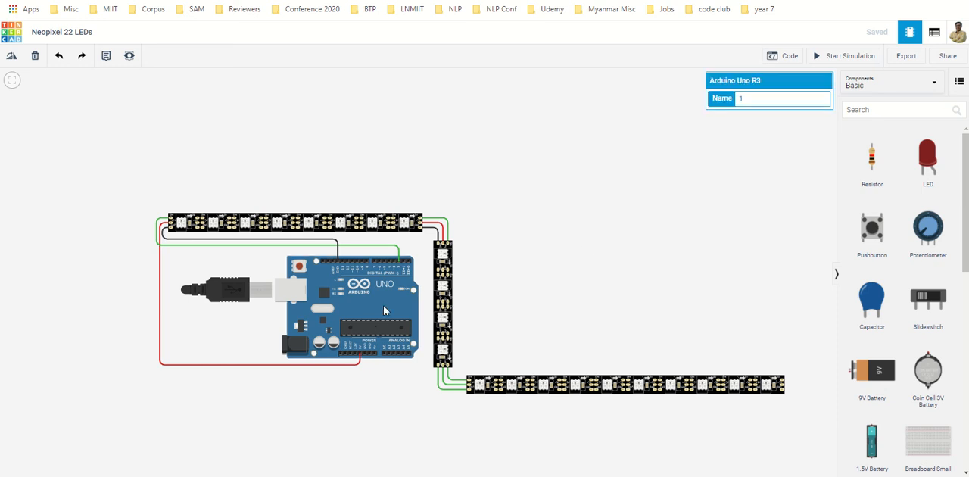
key("Delete")
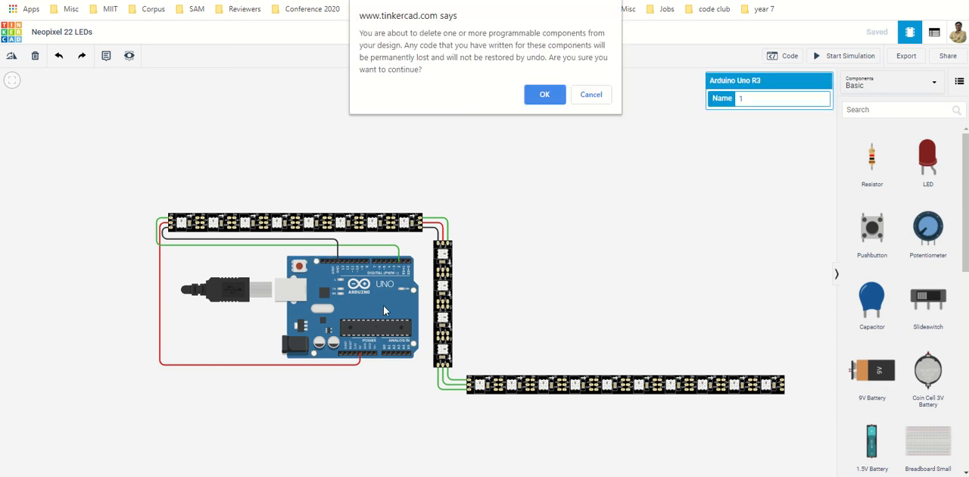
left_click(548, 94)
left_click(378, 222)
key("Delete")
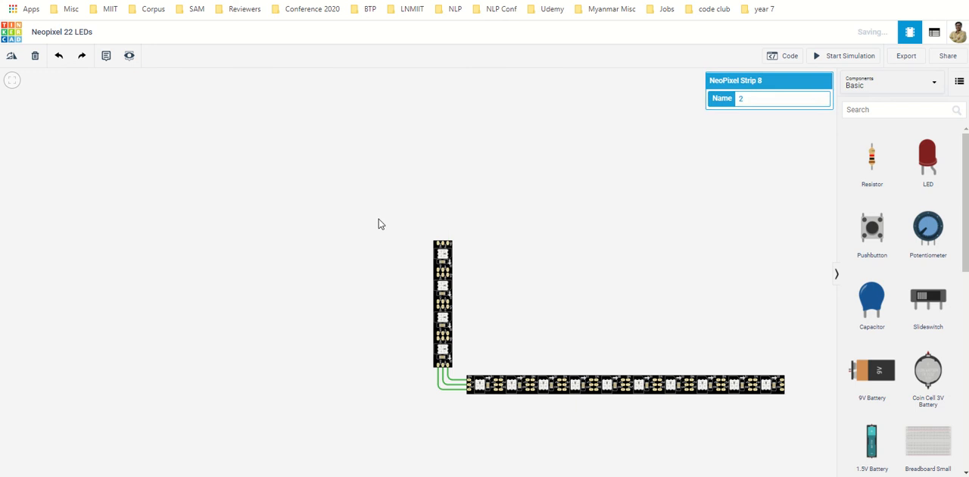
left_click(442, 279)
key("Delete")
left_click(492, 385)
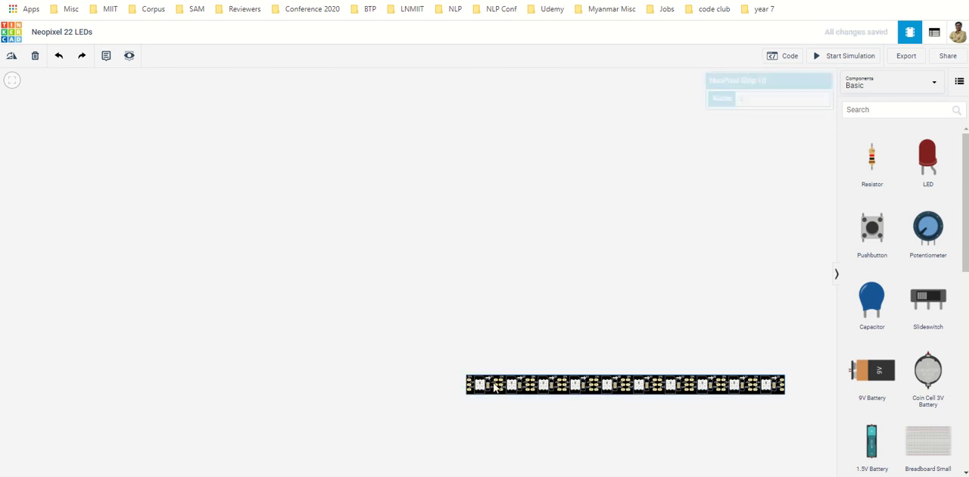
key("Delete")
Step: Search the components for "neo" and place the Neopixel starter circuit on the empty workplane
left_click(864, 108)
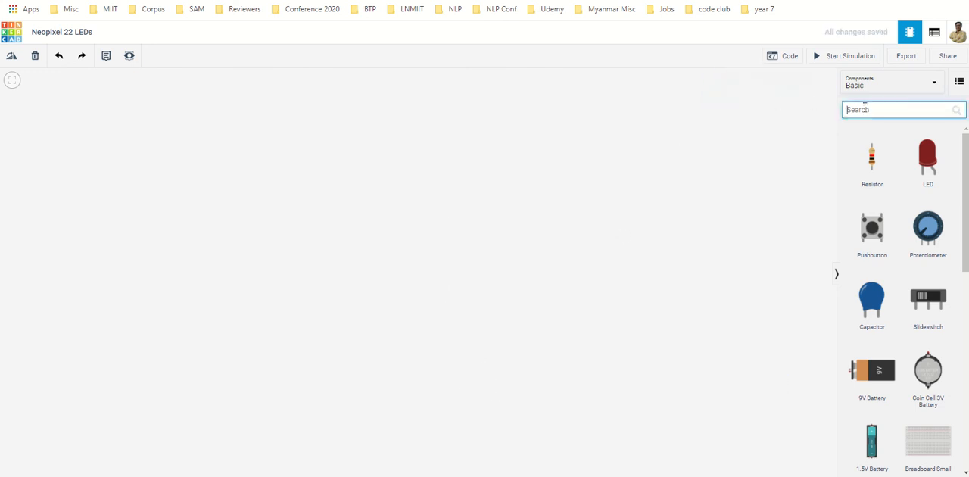
type("neo")
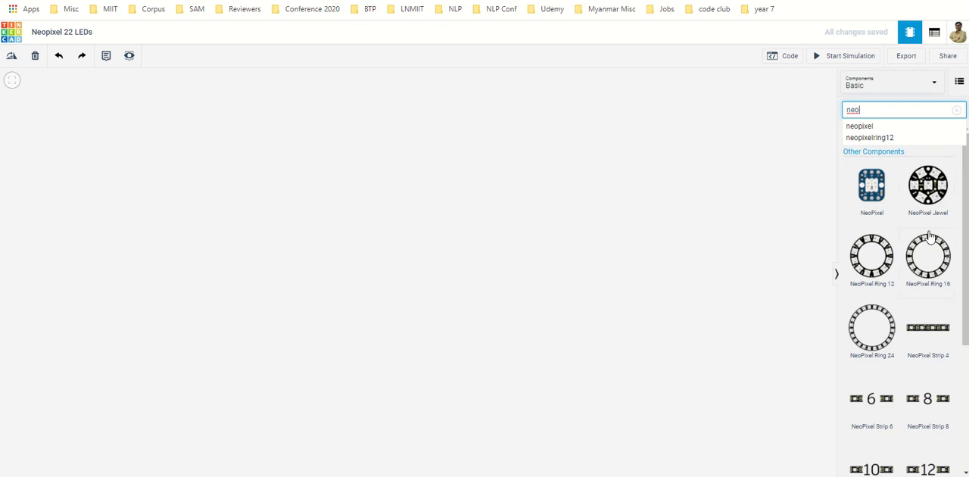
scroll(936, 228, "down", 1)
scroll(936, 251, "down", 1)
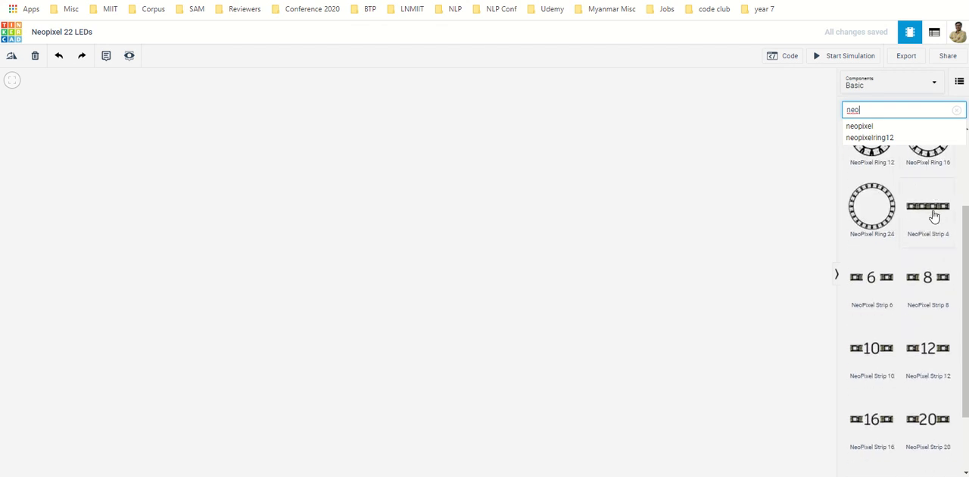
scroll(919, 333, "down", 1)
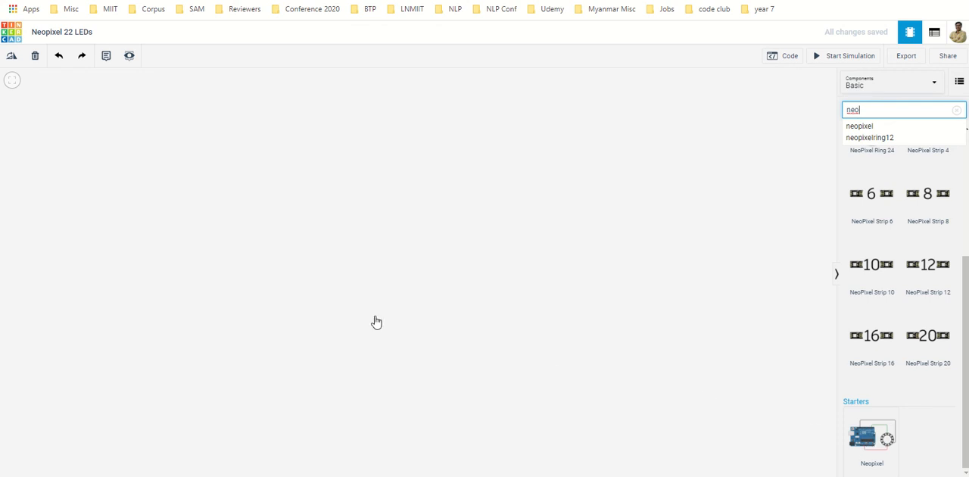
left_click(284, 274)
left_click(435, 246)
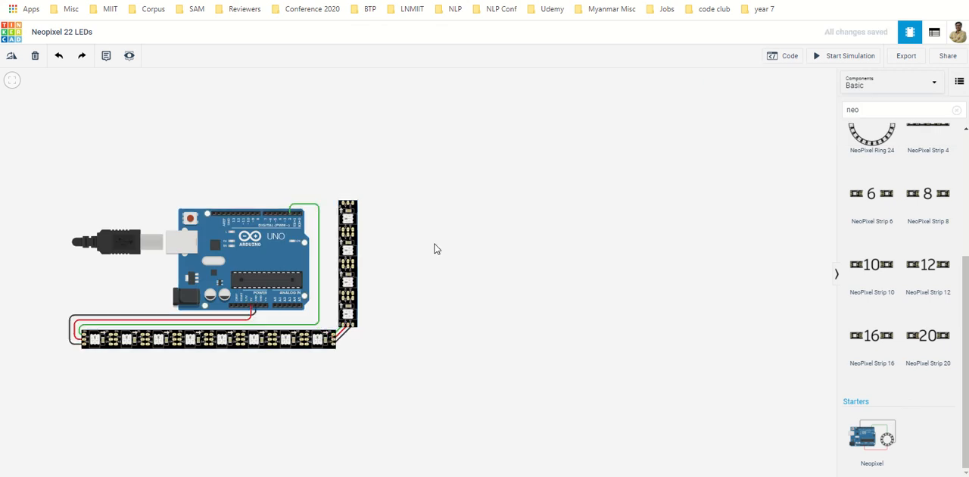
Step: Check the starter circuit's code briefly and examine the wiring between the Arduino Uno and the two NeoPixel strips
left_click(788, 58)
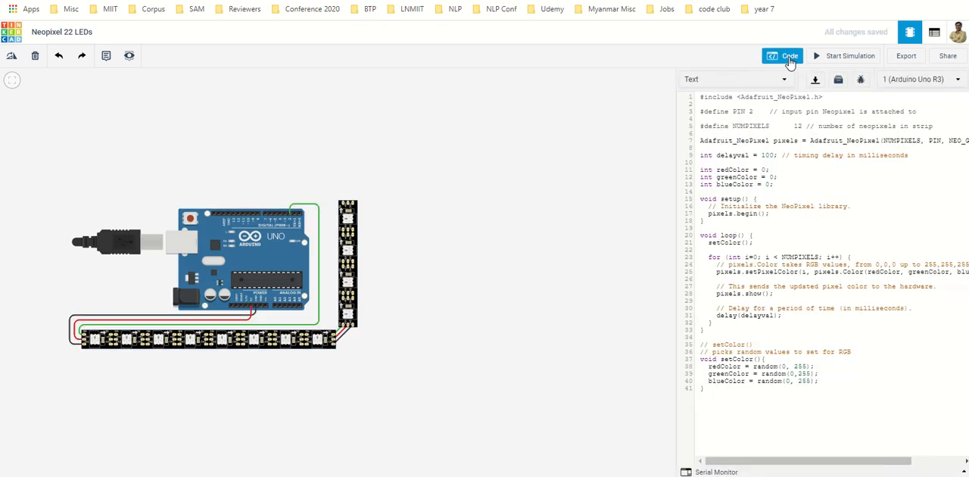
left_click(787, 57)
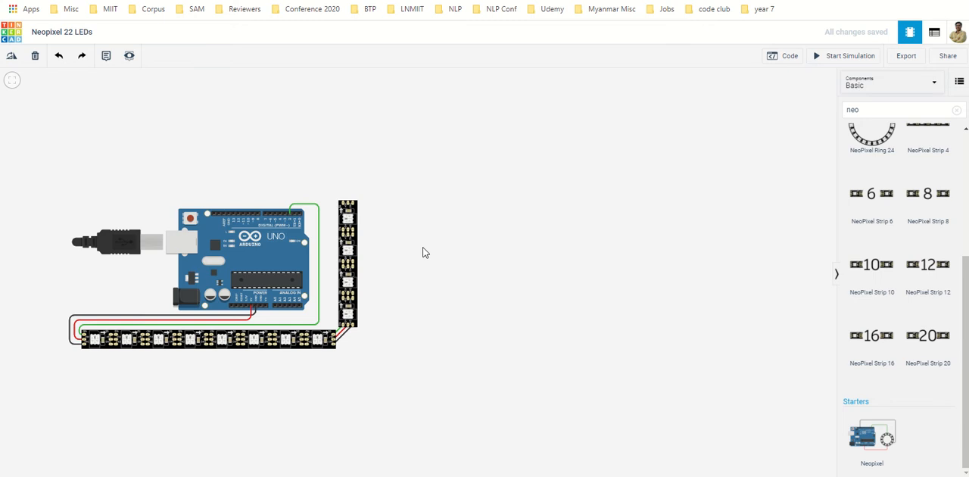
left_click_drag(424, 253, 490, 243)
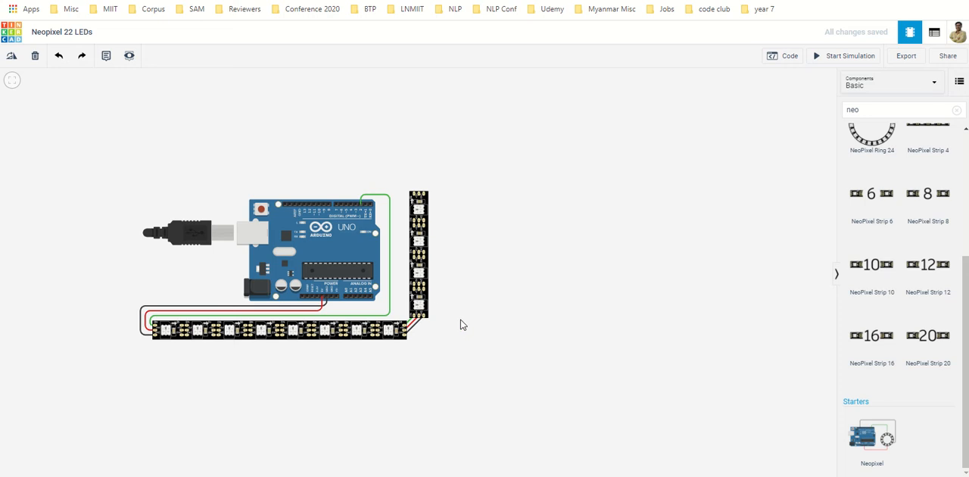
scroll(459, 325, "up", 3)
left_click_drag(489, 234, 667, 237)
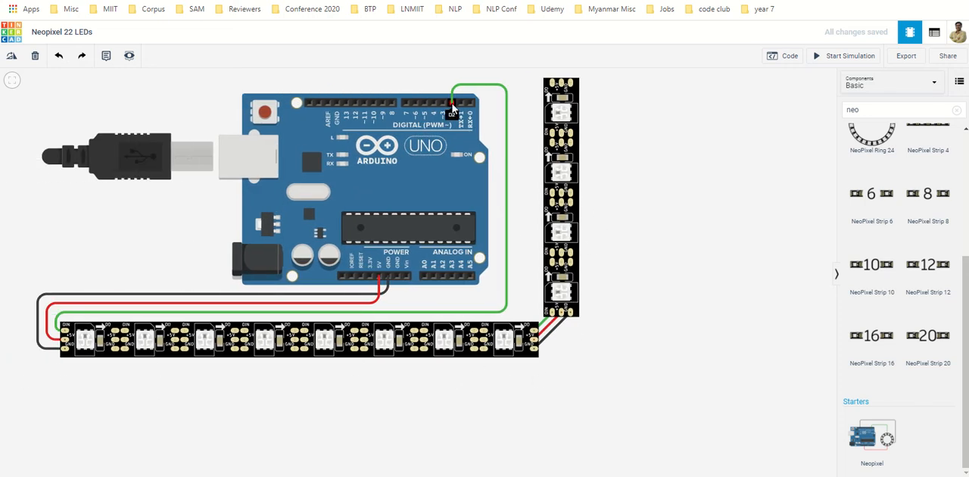
Step: Show the Arduino code at a larger page size and open the NeoPixel library's external documentation
left_click(786, 56)
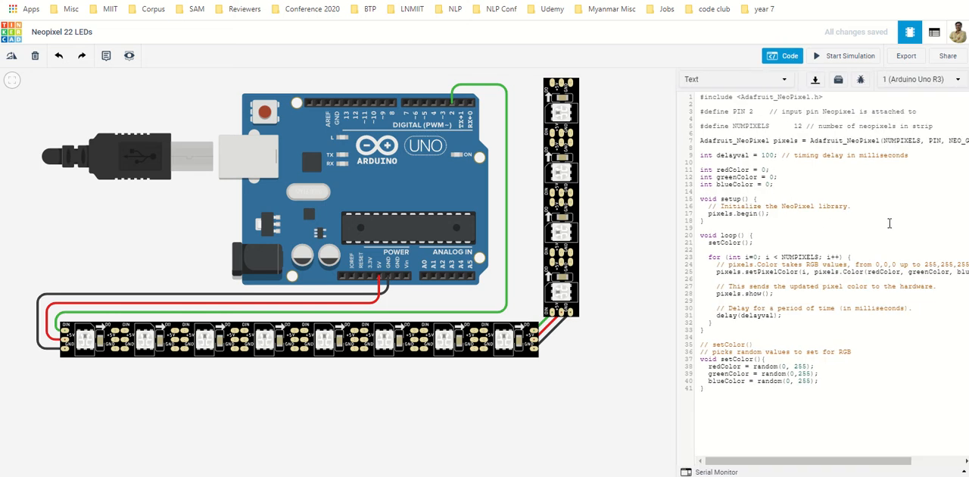
key("ctrl+plus")
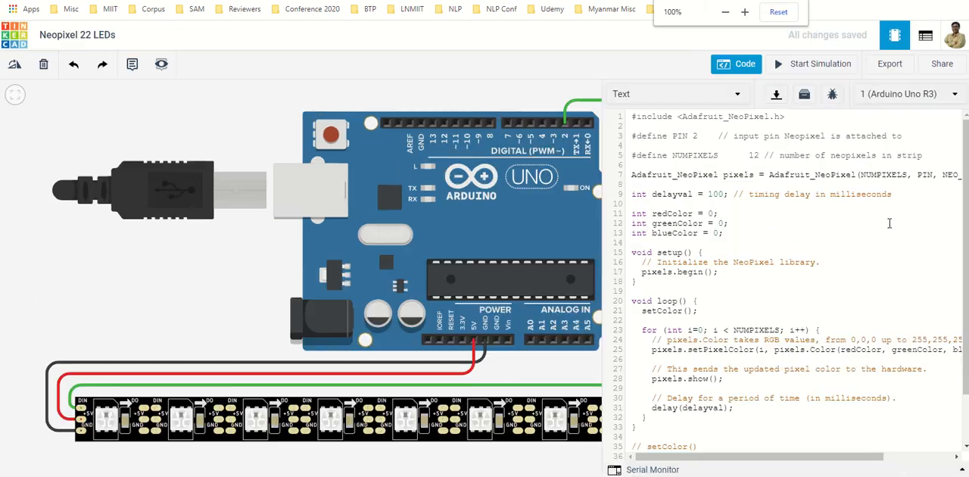
key("ctrl+plus")
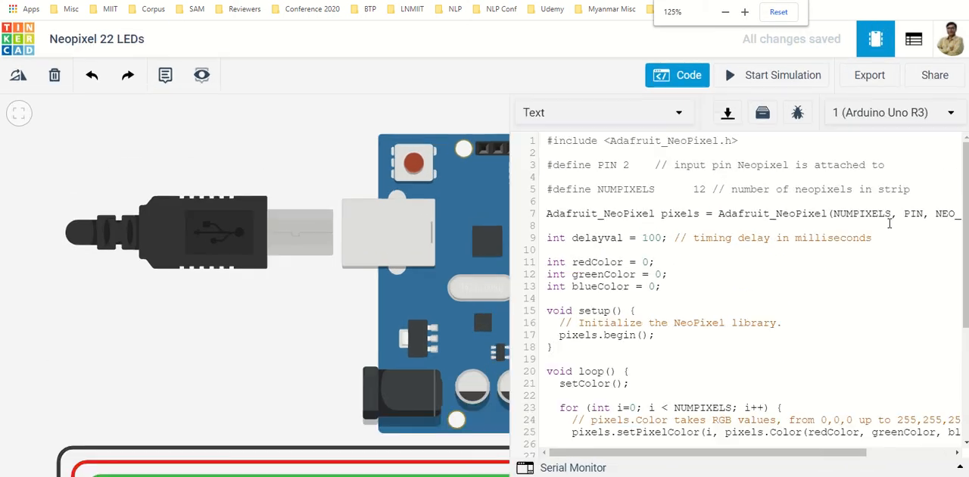
left_click(606, 149)
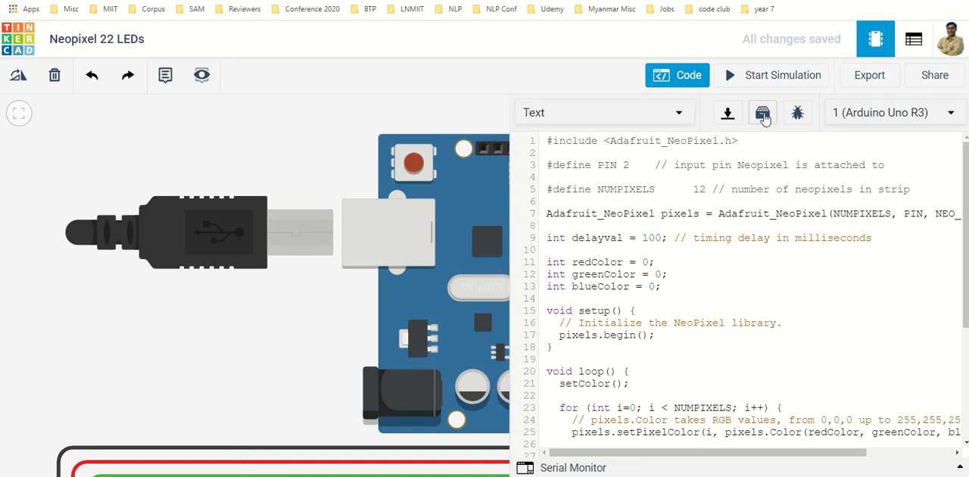
left_click(764, 115)
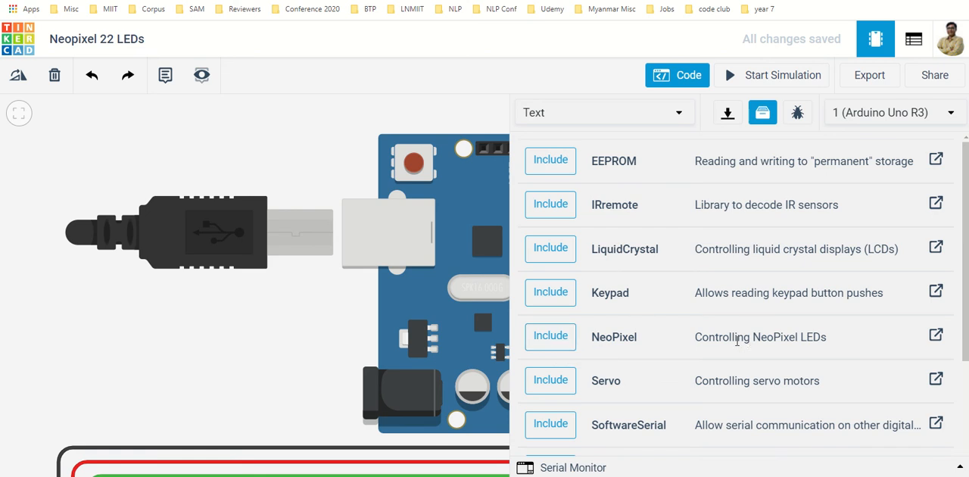
left_click(937, 336)
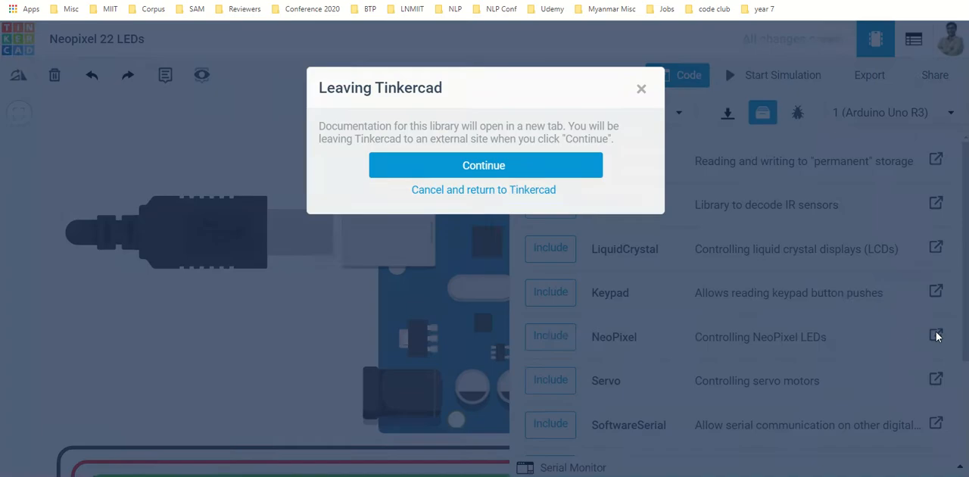
left_click(525, 172)
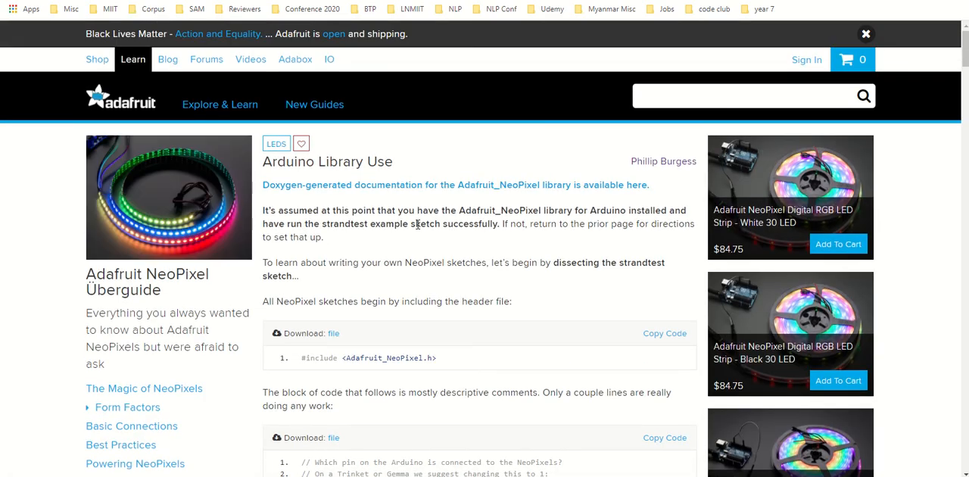
Step: Read through Adafruit's Arduino Library Use guide, covering the strip declaration, setup, pixel colour functions and HSV colours
scroll(418, 224, "down", 5)
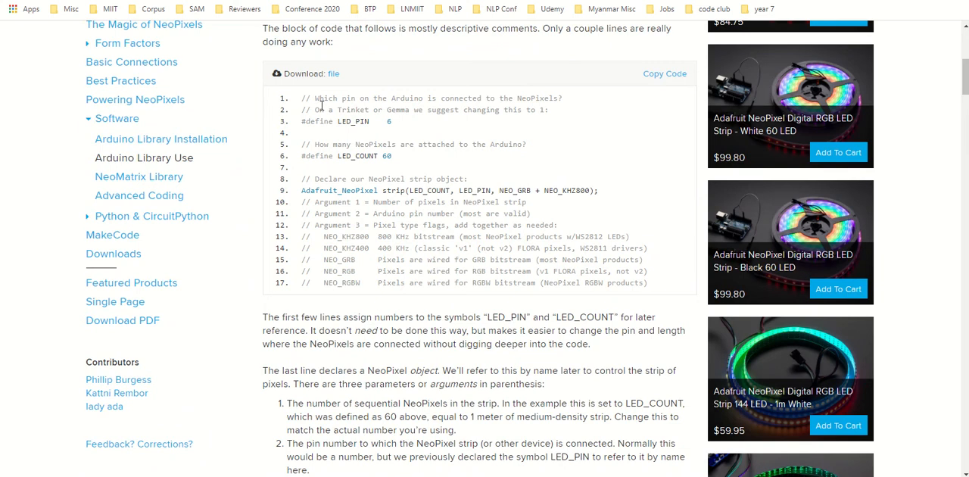
scroll(402, 259, "down", 8)
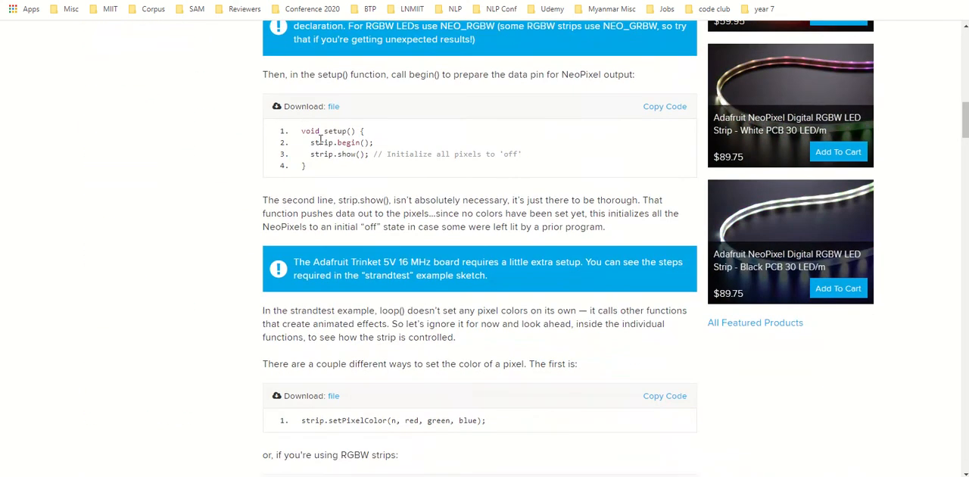
scroll(372, 225, "down", 4)
scroll(372, 225, "down", 7)
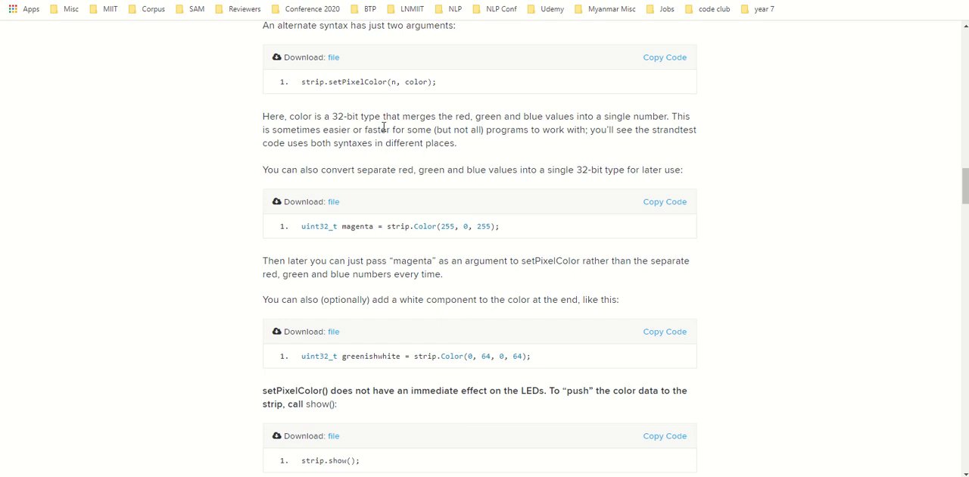
scroll(386, 192, "down", 10)
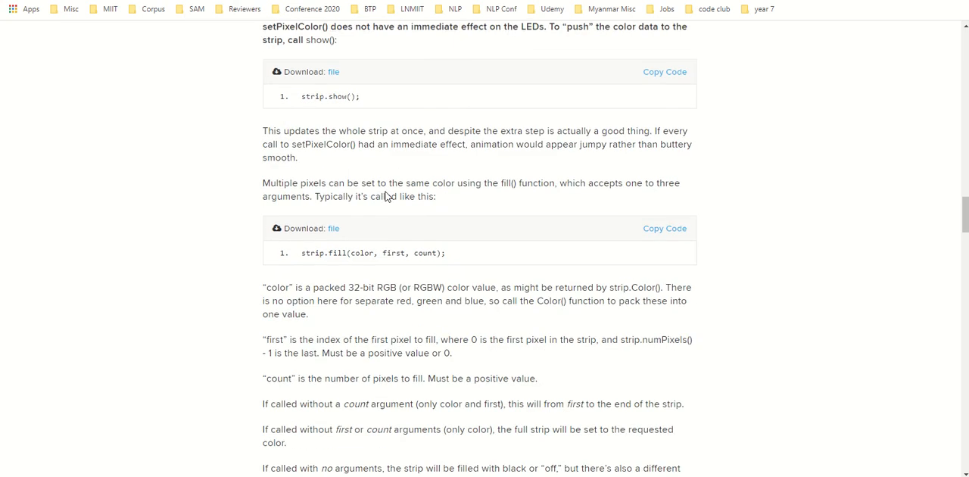
scroll(387, 193, "down", 7)
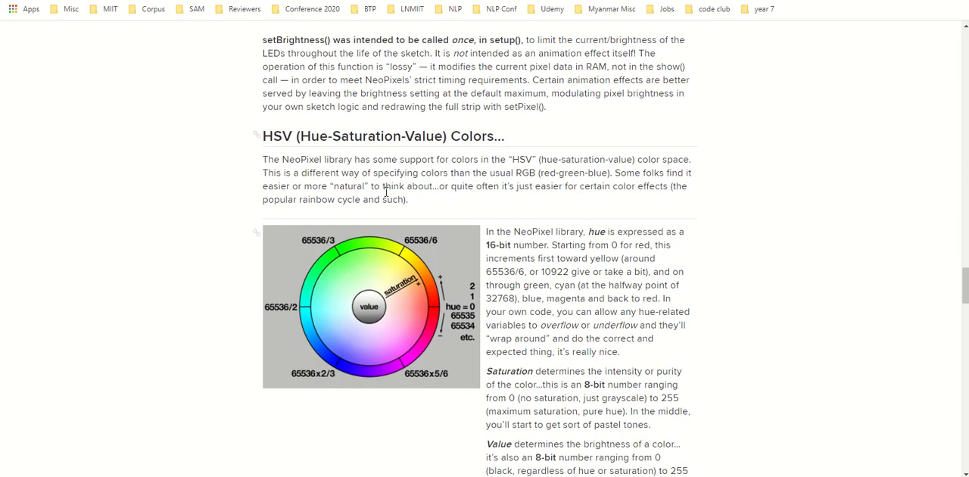
Step: Return to the Tinkercad circuit and close the library list to show the Arduino code again
left_click(318, 0)
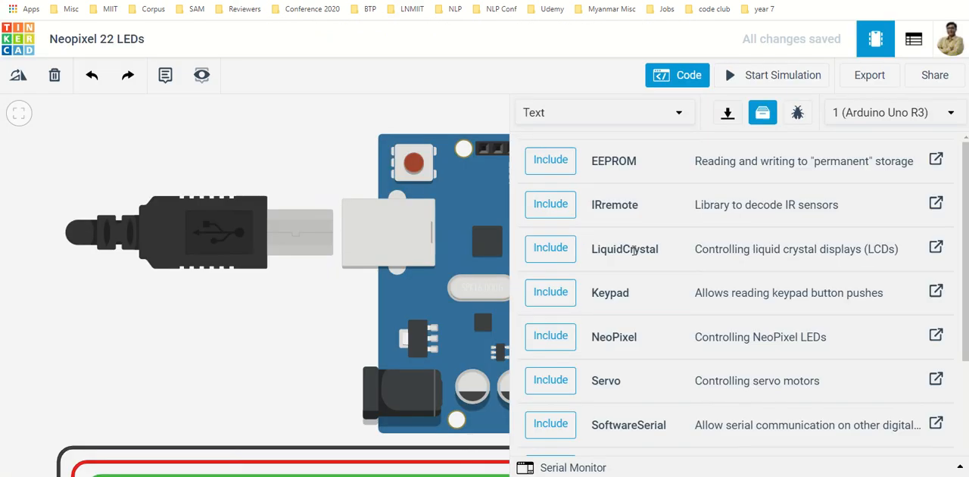
left_click(681, 75)
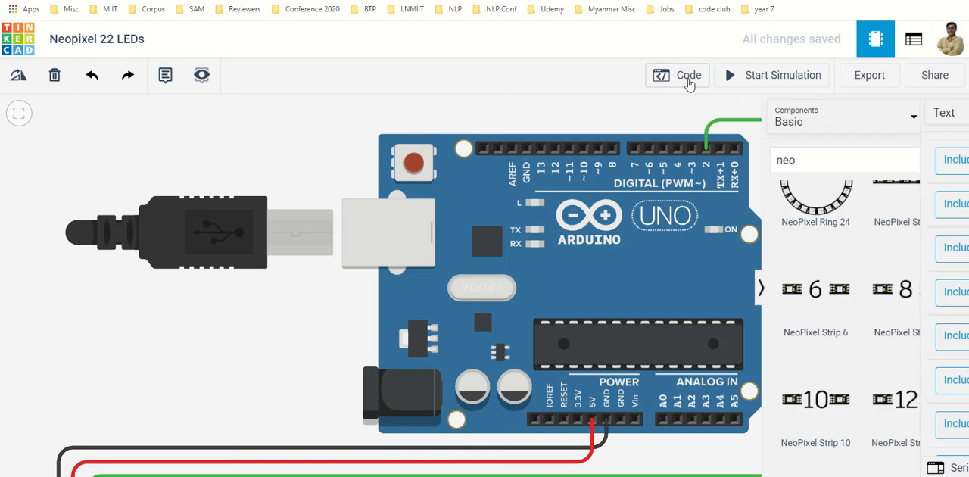
left_click(682, 76)
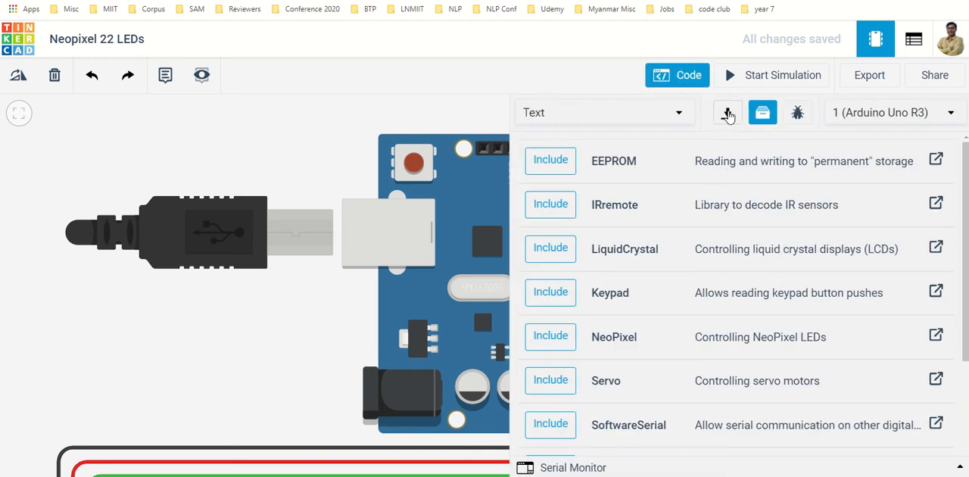
left_click(765, 112)
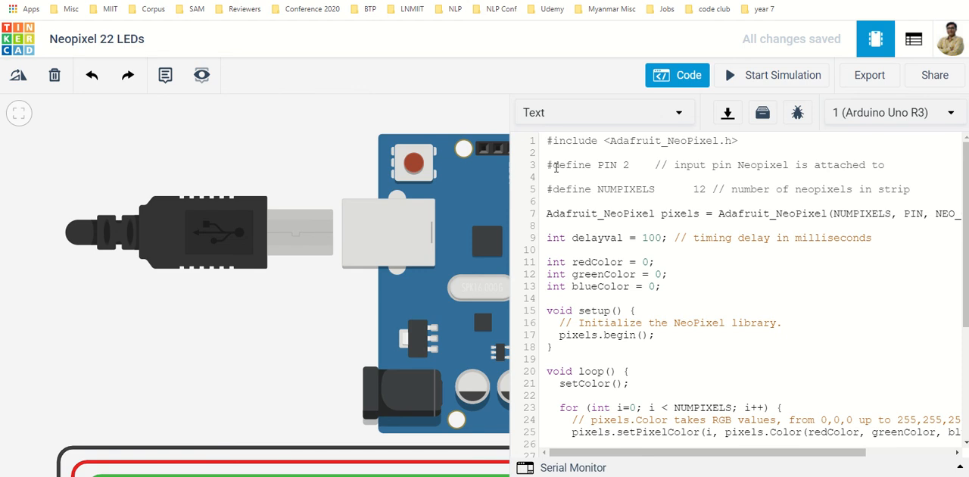
Step: Examine the whole circuit alongside the code's pin and pixel-count definitions, selecting the vertical NeoPixel Strip 4
scroll(310, 177, "down", 3)
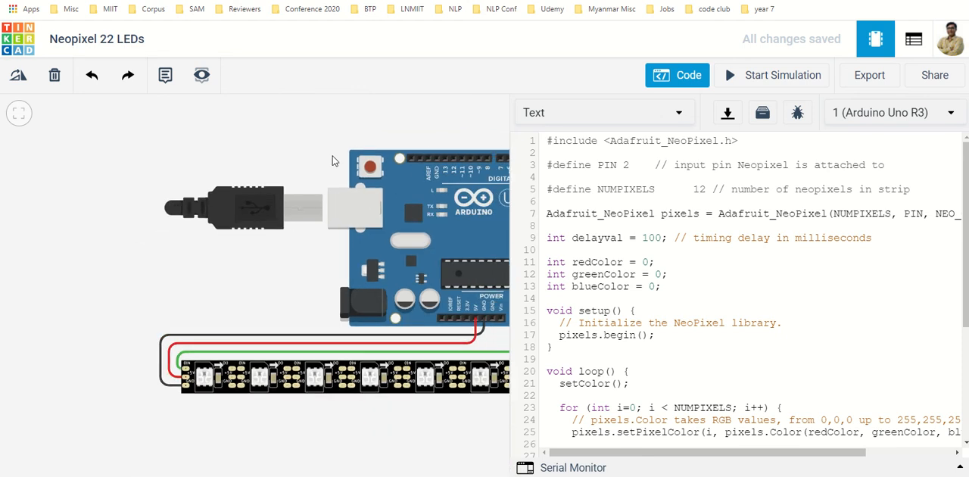
left_click_drag(340, 151, 195, 172)
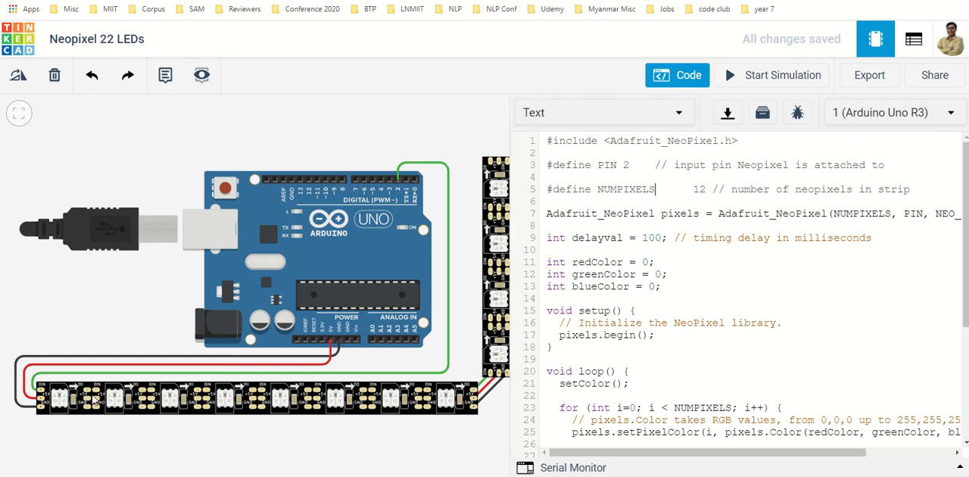
left_click(492, 209)
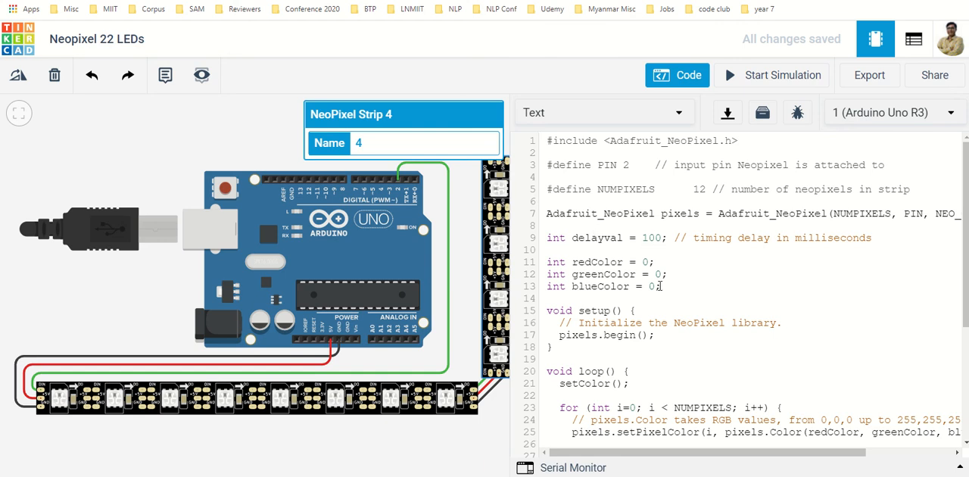
Step: Set the delayval timing delay in the Arduino code to 50 milliseconds
key("BackSpace")
key("BackSpace")
type("5")
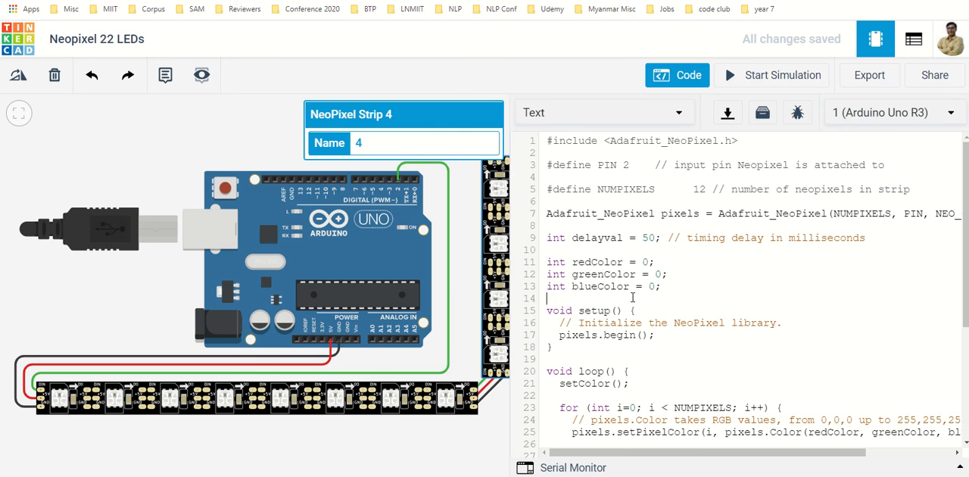
Step: Review the setup, loop and setColor functions, including the full setPixelColor line, and close the code editor
scroll(636, 300, "down", 3)
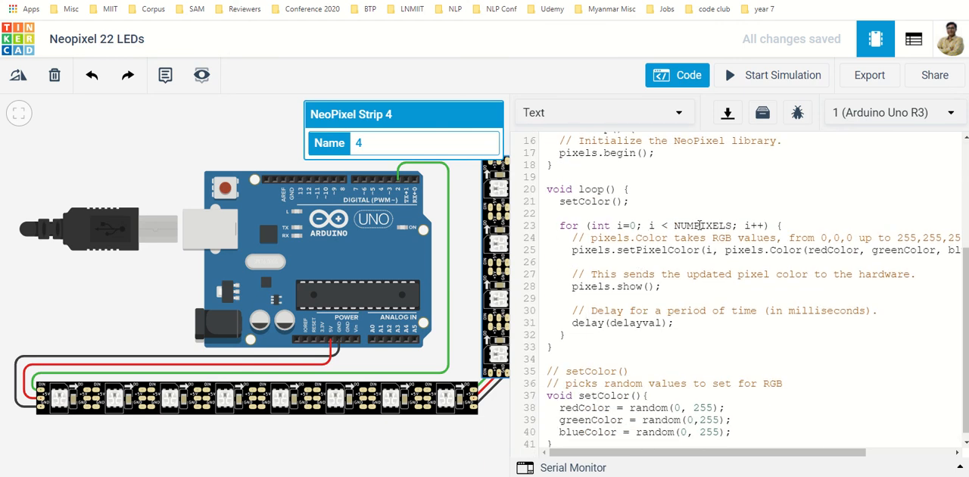
scroll(701, 238, "up", 3)
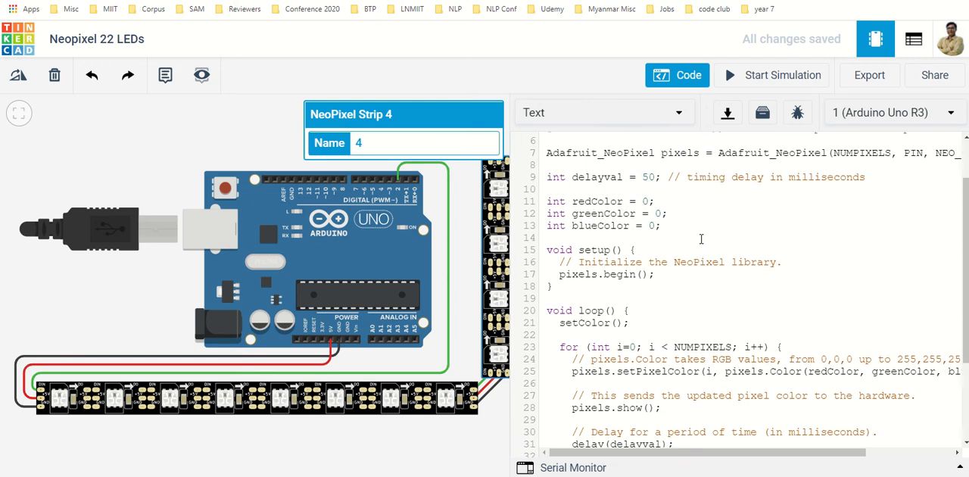
scroll(698, 199, "down", 3)
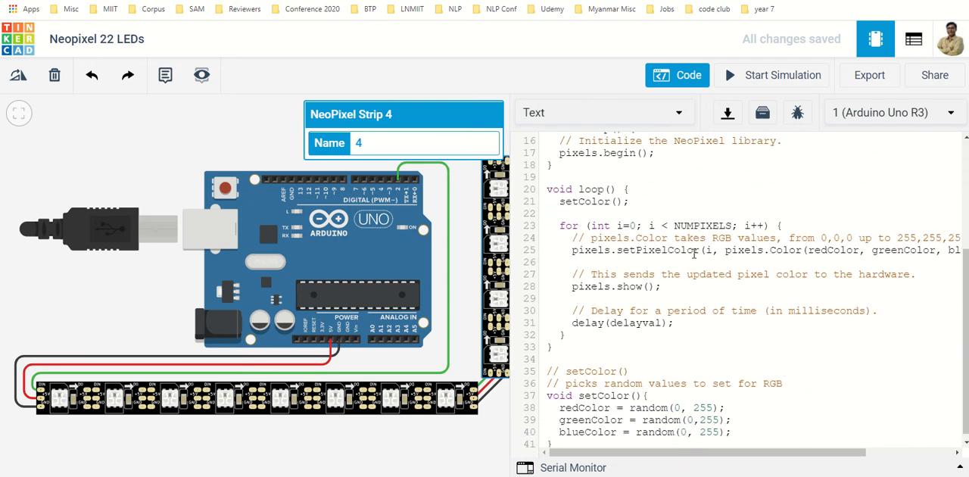
left_click_drag(670, 453, 745, 454)
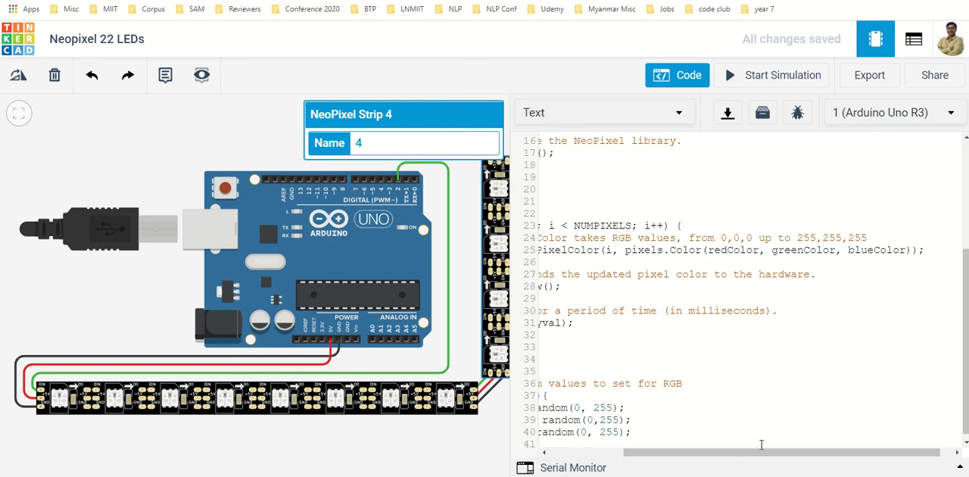
left_click_drag(762, 452, 677, 452)
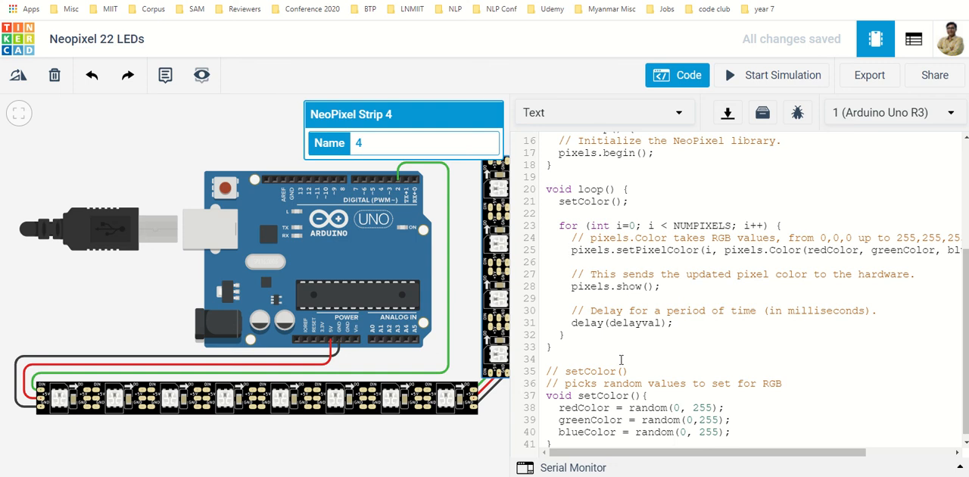
scroll(629, 340, "down", 1)
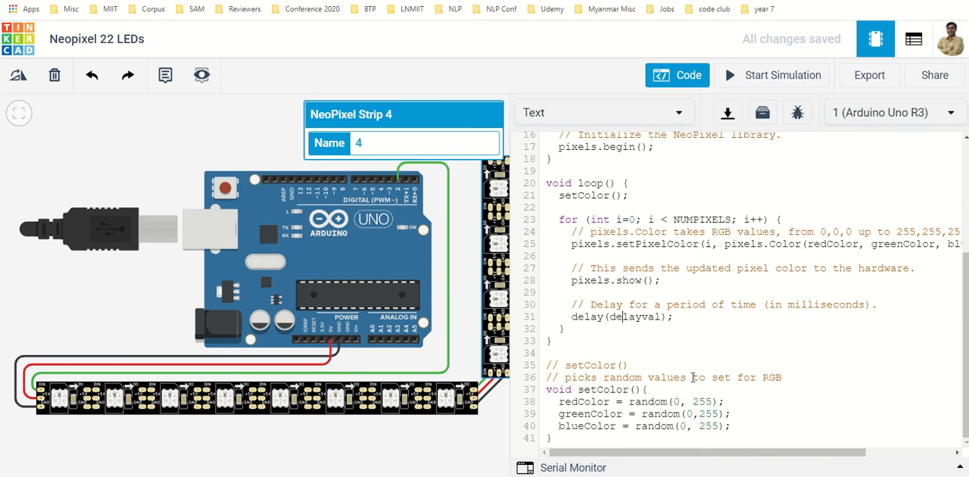
left_click(686, 76)
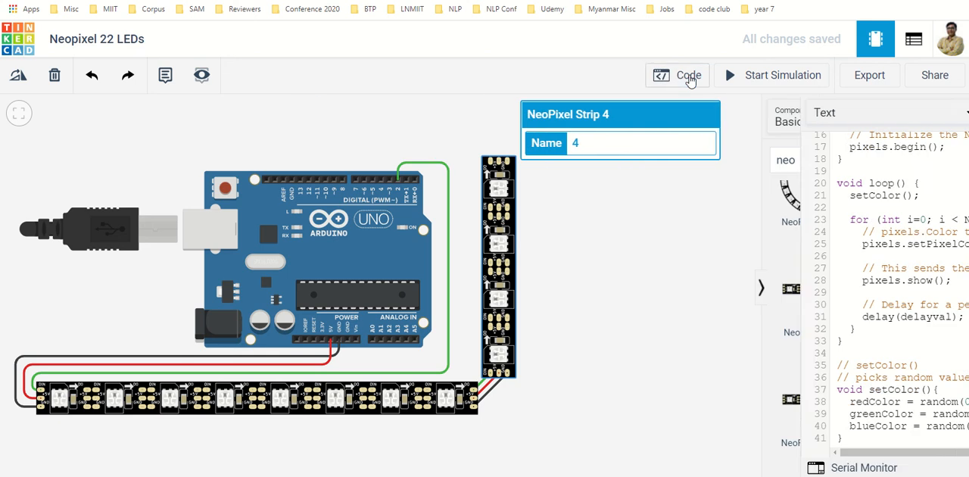
Step: Run the circuit simulation to watch the LED colour sequence with the new delay, and stop it
left_click(757, 76)
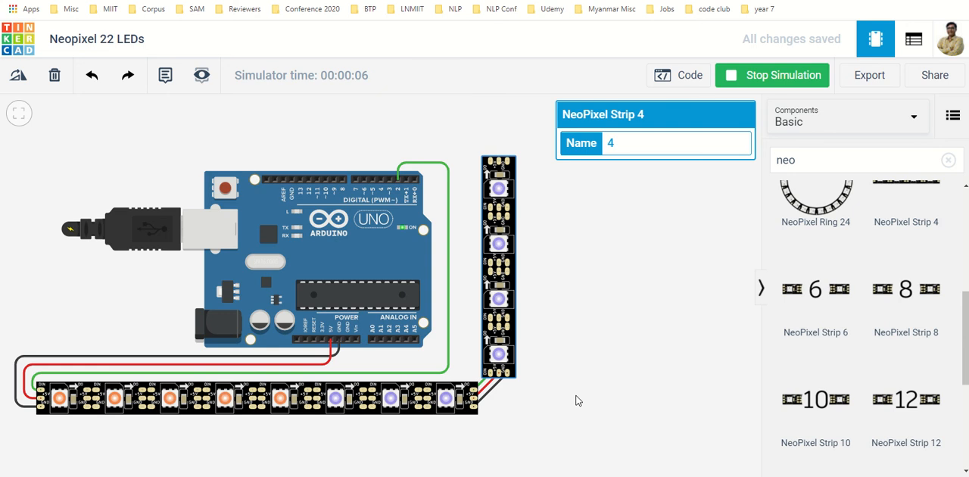
left_click(778, 74)
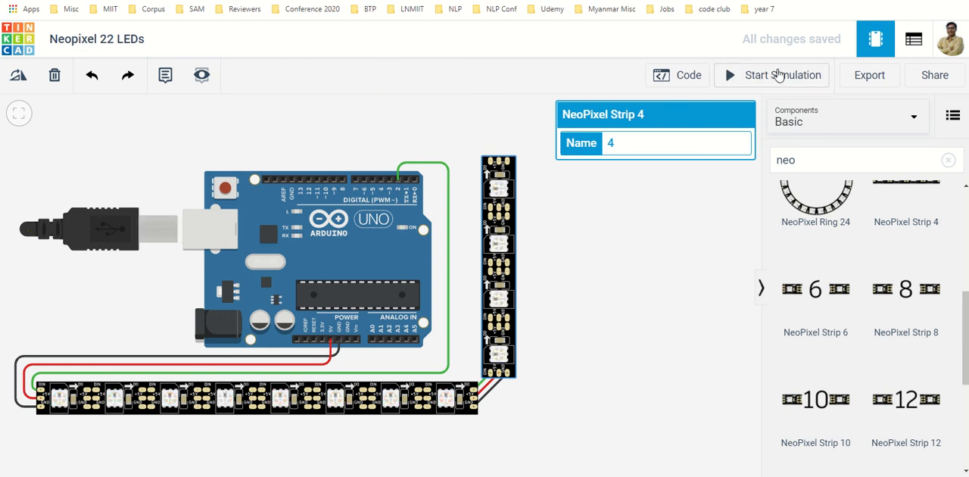
Step: Add a NeoPixel Strip 6 horizontally above the vertical NeoPixel Strip 4, offset slightly beyond its upper end
left_click_drag(677, 166, 514, 327)
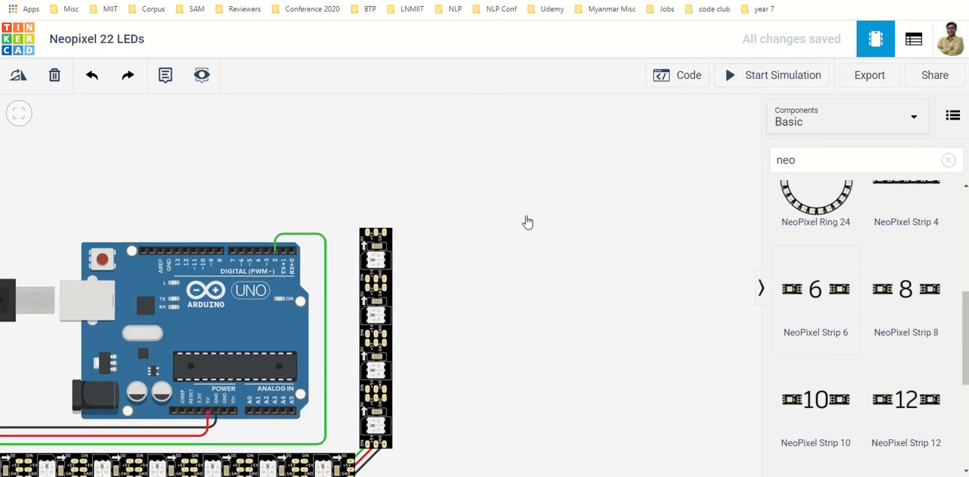
left_click(518, 194)
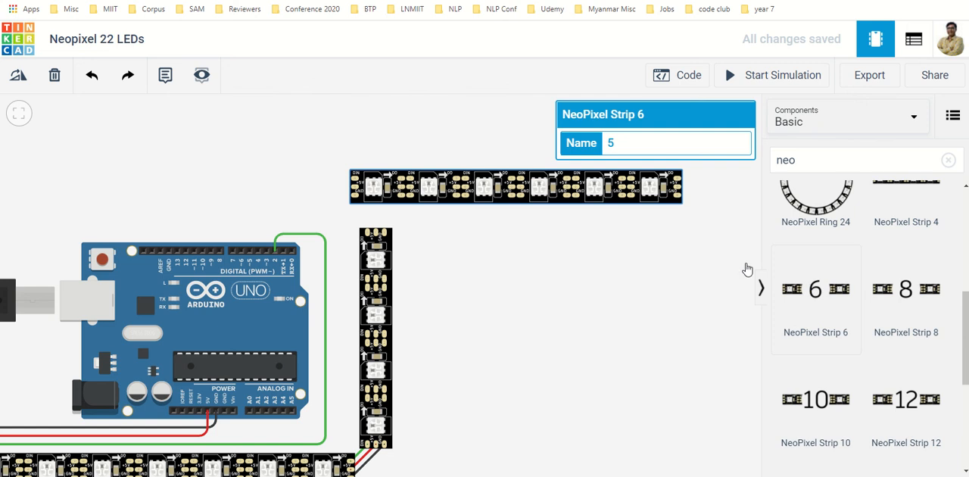
left_click_drag(530, 189, 554, 190)
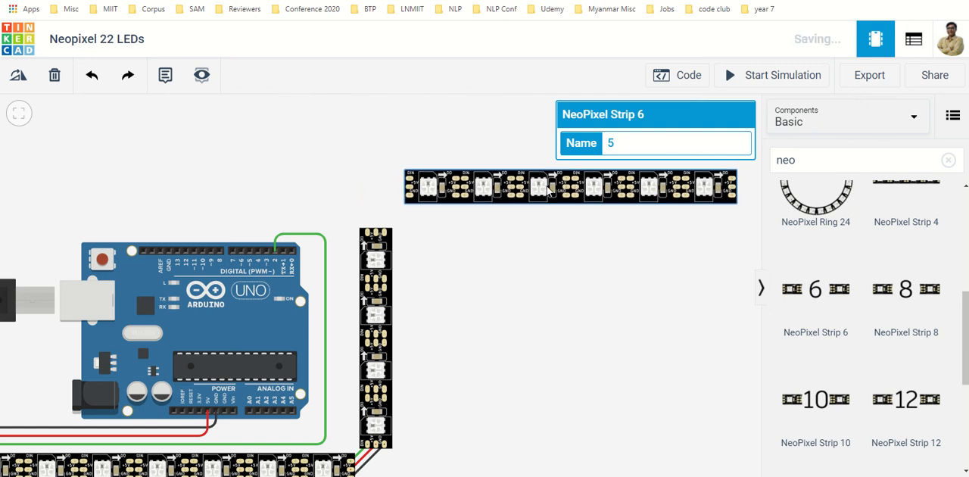
Step: Wire the GND pad at the vertical strip's upper end to the six-LED strip's GND input with one corner bend
scroll(402, 225, "up", 3)
scroll(402, 222, "up", 3)
left_click_drag(486, 237, 478, 357)
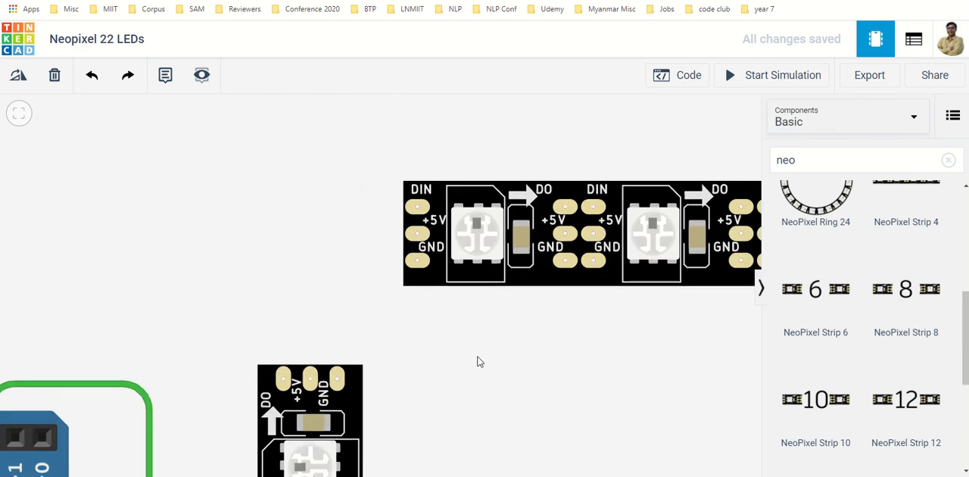
left_click(336, 378)
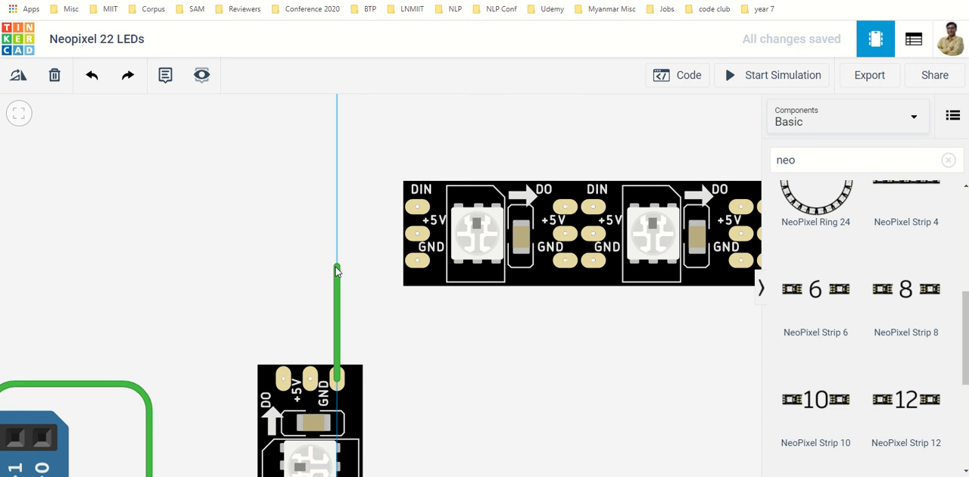
left_click(337, 267)
left_click(417, 260)
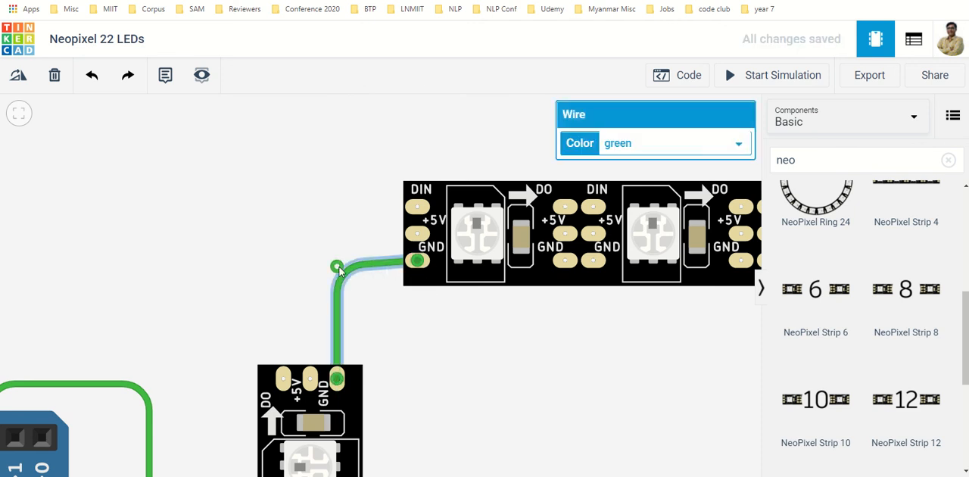
left_click_drag(337, 267, 336, 264)
Step: Wire the +5V pads of the vertical and six-LED strips together, and connect the vertical strip's DO to DIN
left_click(417, 233)
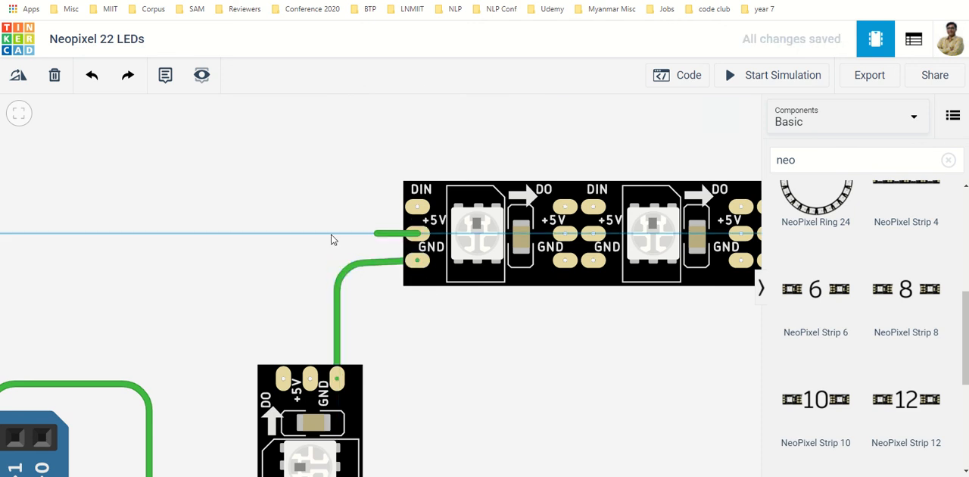
left_click(317, 253)
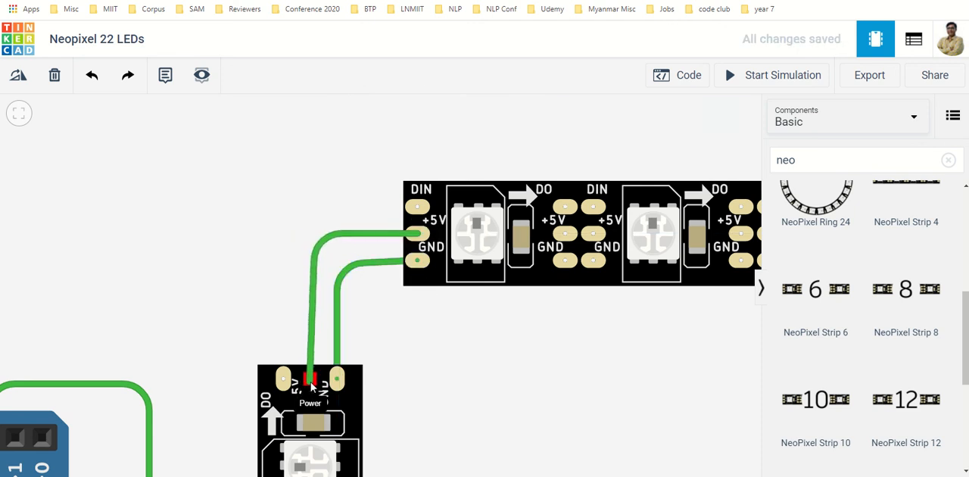
left_click(310, 383)
left_click(283, 378)
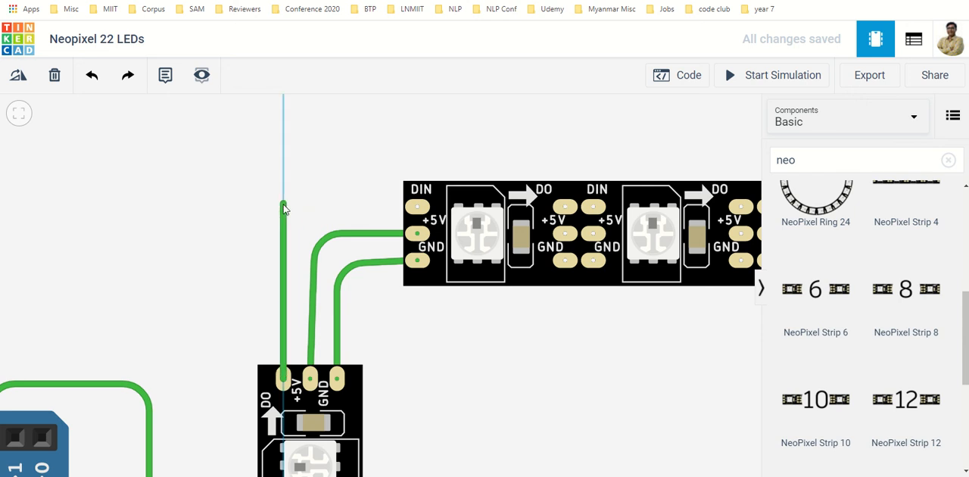
left_click(284, 204)
left_click(417, 206)
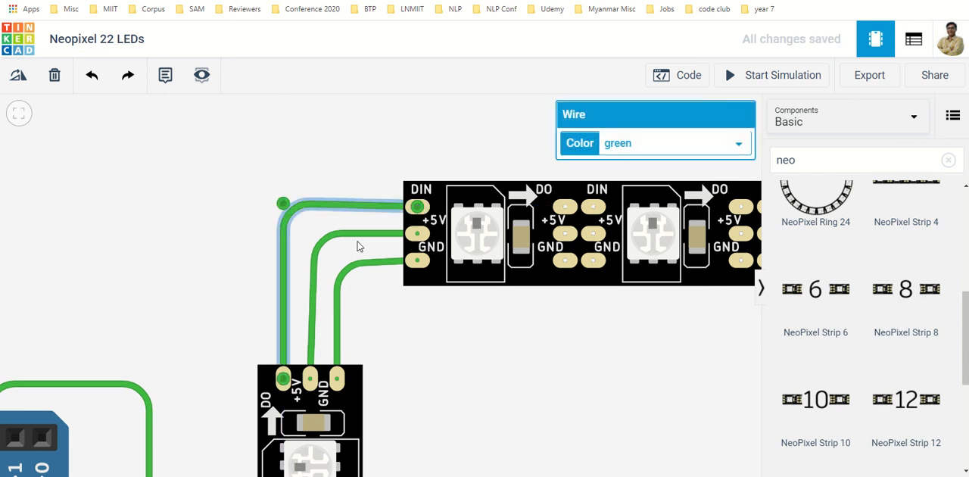
left_click_drag(284, 203, 284, 207)
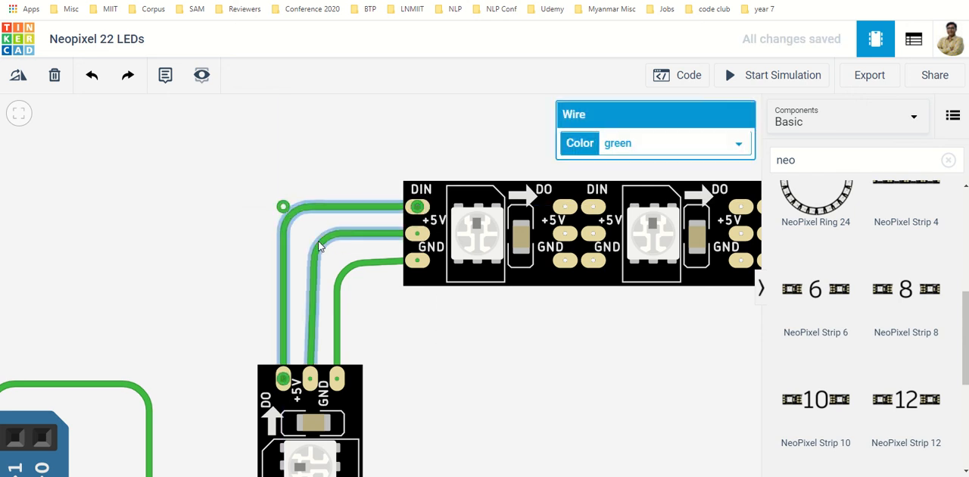
Step: Straighten the corner bends of the +5V and GND wires so they run squarely between the two strips
left_click(319, 246)
left_click_drag(317, 244, 311, 237)
left_click(342, 263)
left_click_drag(341, 263, 338, 261)
left_click(372, 241)
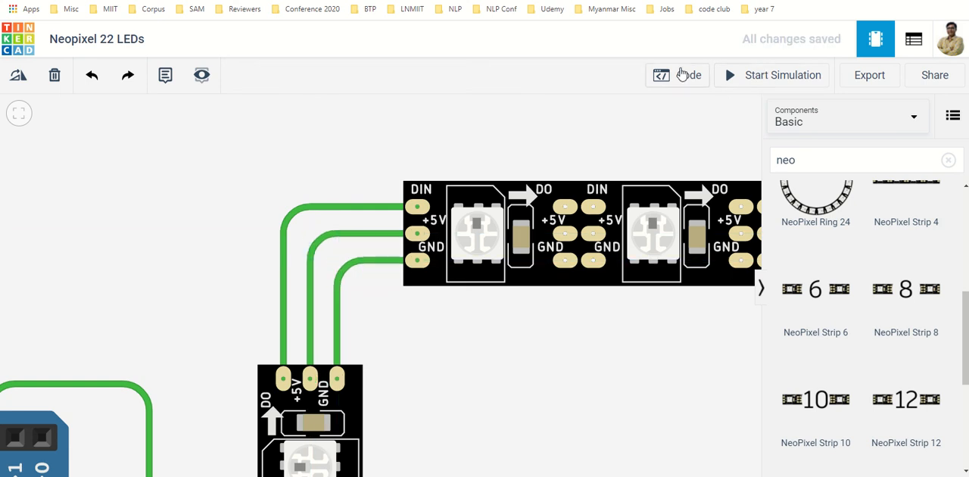
Step: Set NUMPIXELS in the Arduino code to 18 and close the code editor
left_click(686, 75)
scroll(667, 203, "up", 5)
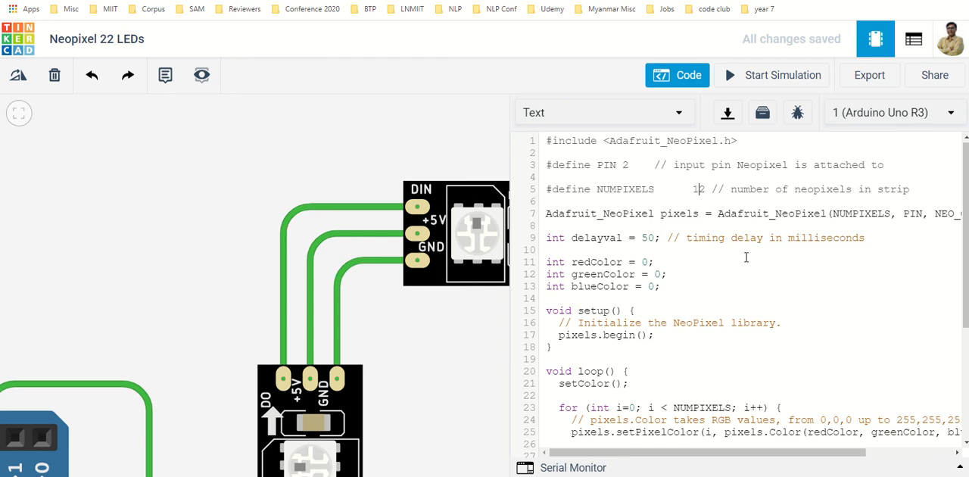
key("Delete")
type("8")
left_click(685, 75)
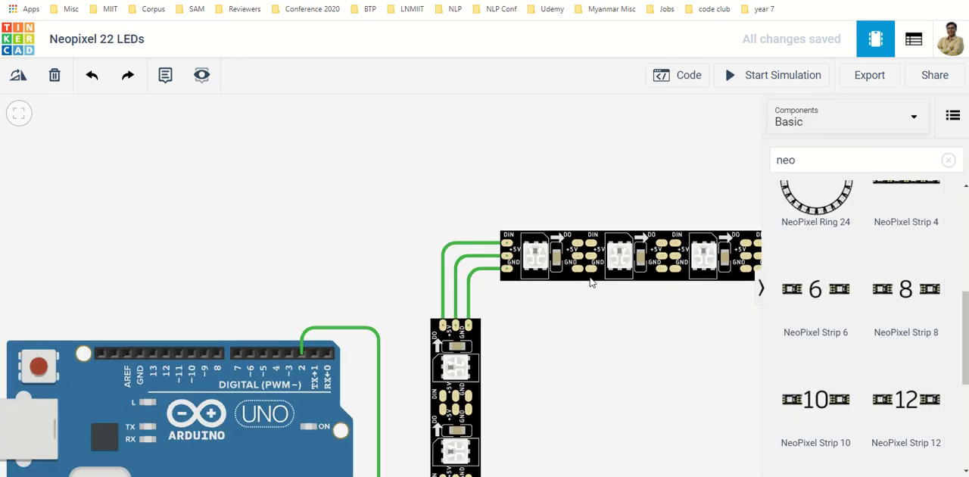
Step: Simulate the whole three-strip circuit to check the LEDs on every strip, and stop the simulation
scroll(592, 282, "down", 6)
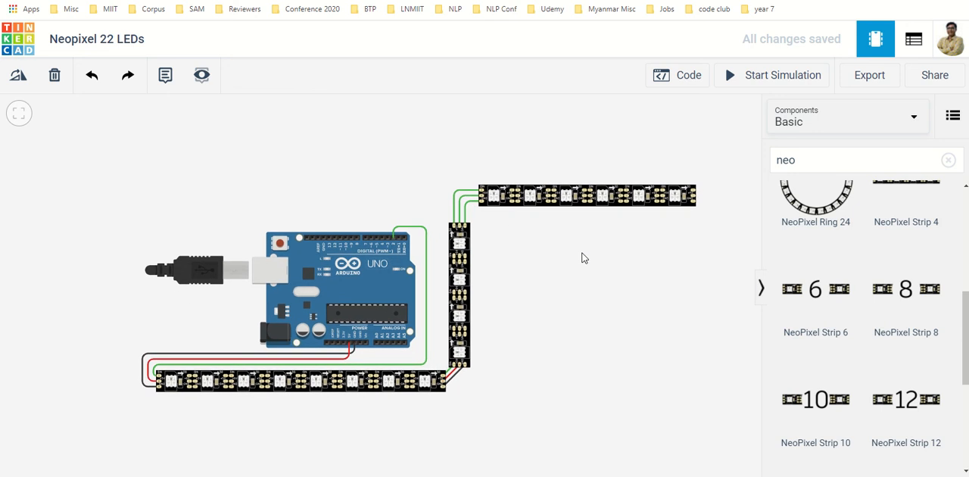
left_click(796, 79)
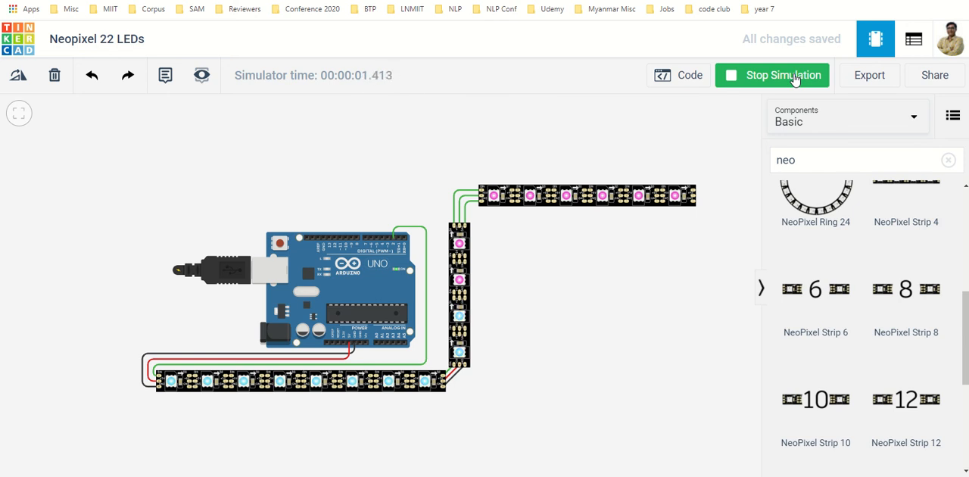
left_click(794, 80)
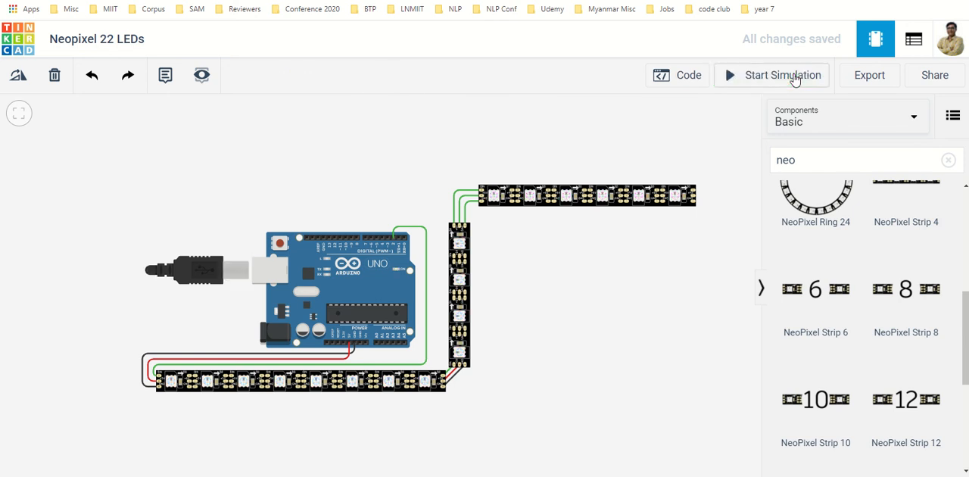
Step: Set NUMPIXELS in the code to 12 and run the simulation briefly to test the smaller pixel count
left_click(685, 75)
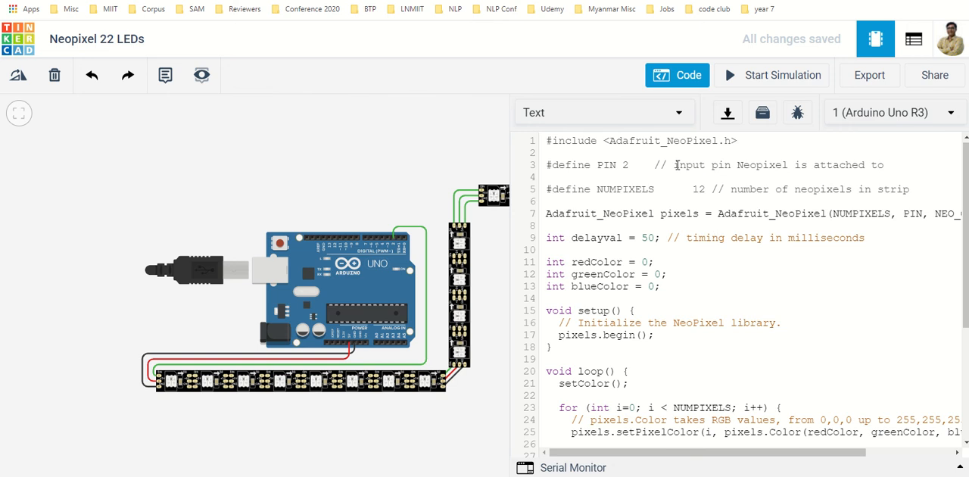
left_click(661, 75)
left_click(761, 79)
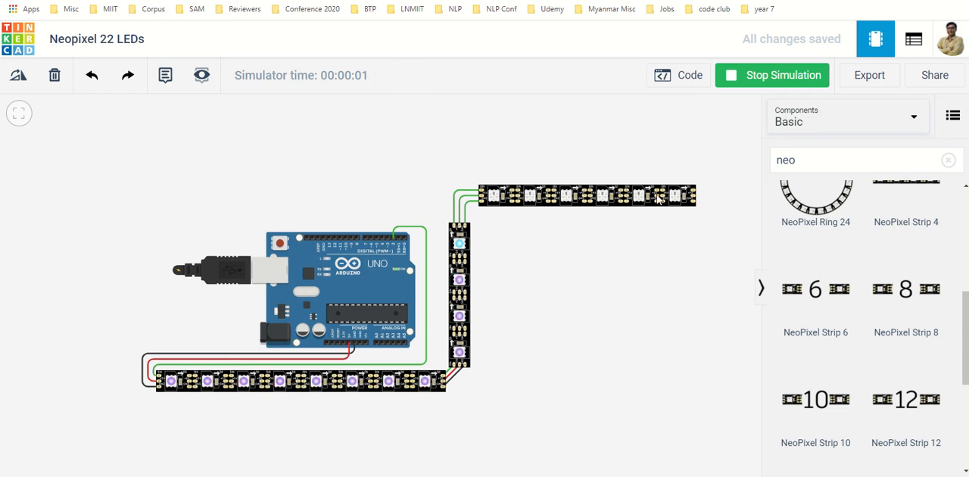
left_click(782, 73)
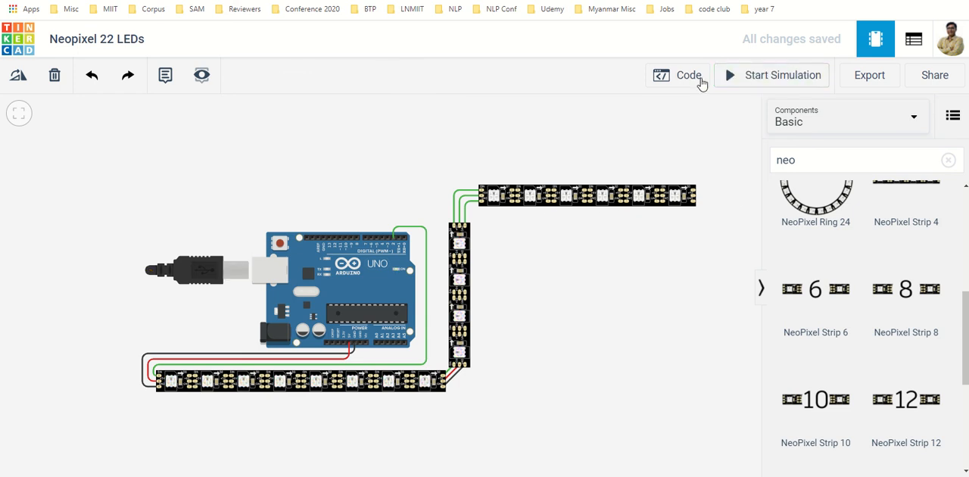
Step: Set NUMPIXELS in the code to 22 and run the simulation briefly to test the larger pixel count
left_click(695, 79)
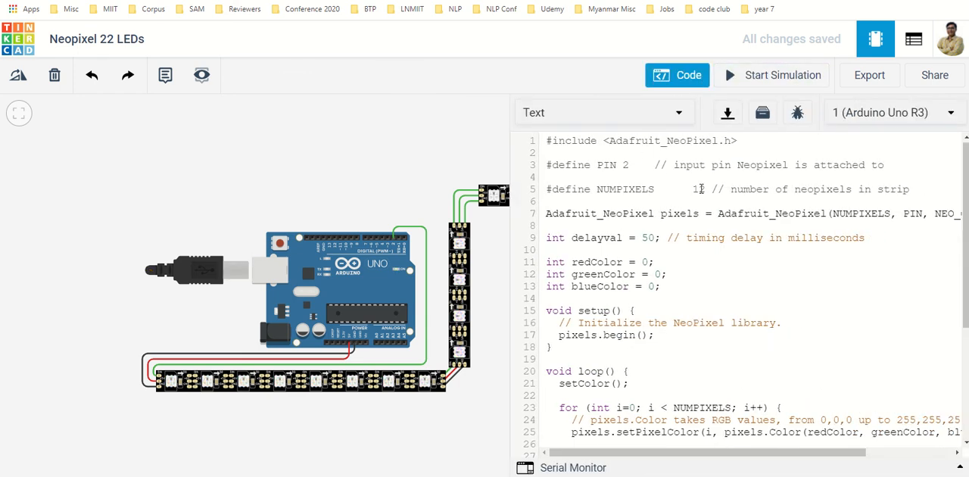
left_click(699, 189)
key("BackSpace")
type("22")
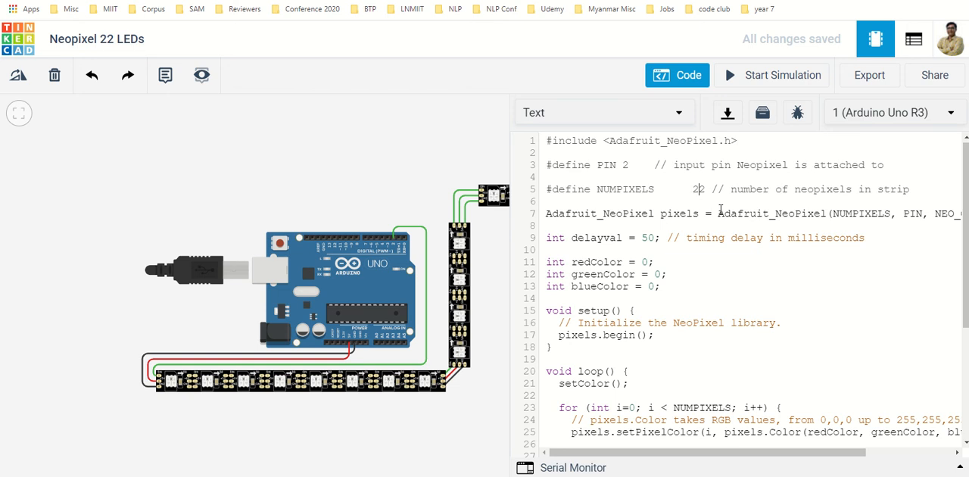
left_click(676, 80)
left_click(757, 83)
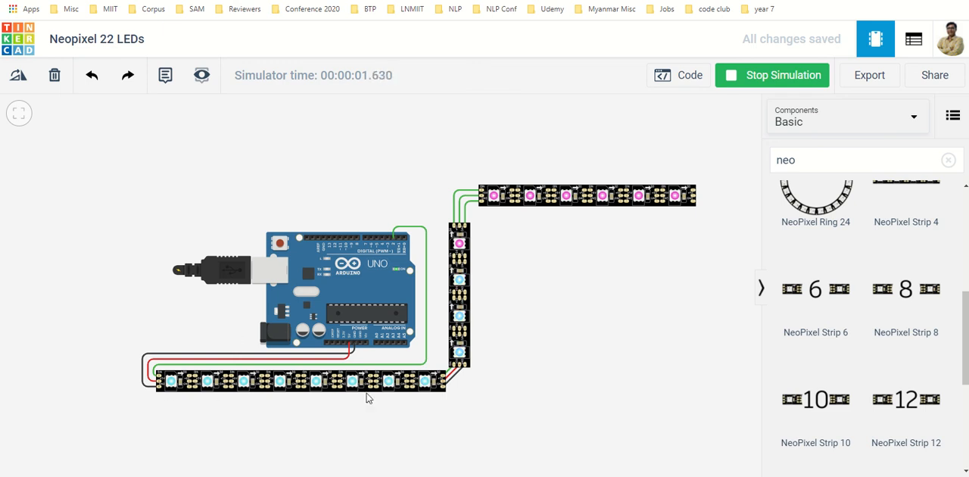
left_click(730, 78)
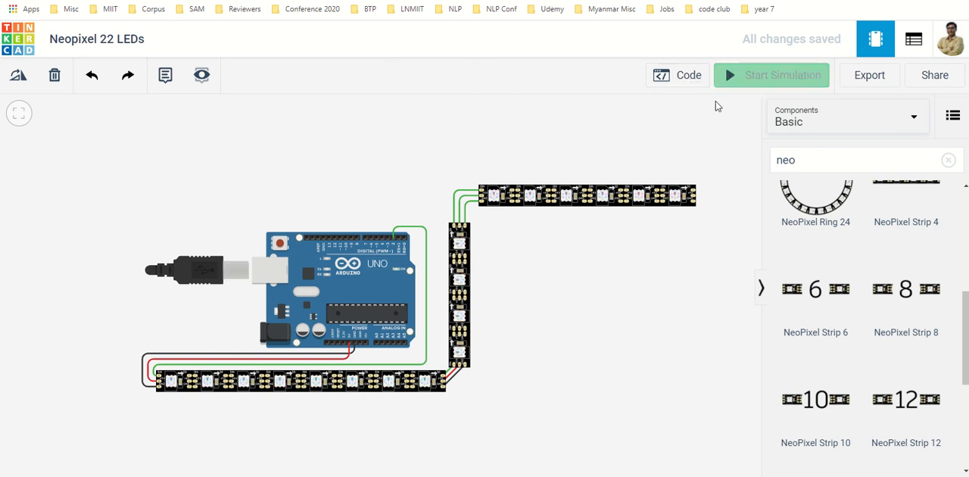
Step: Set NUMPIXELS back to 18, look over the rest of the code and close the editor
left_click(685, 74)
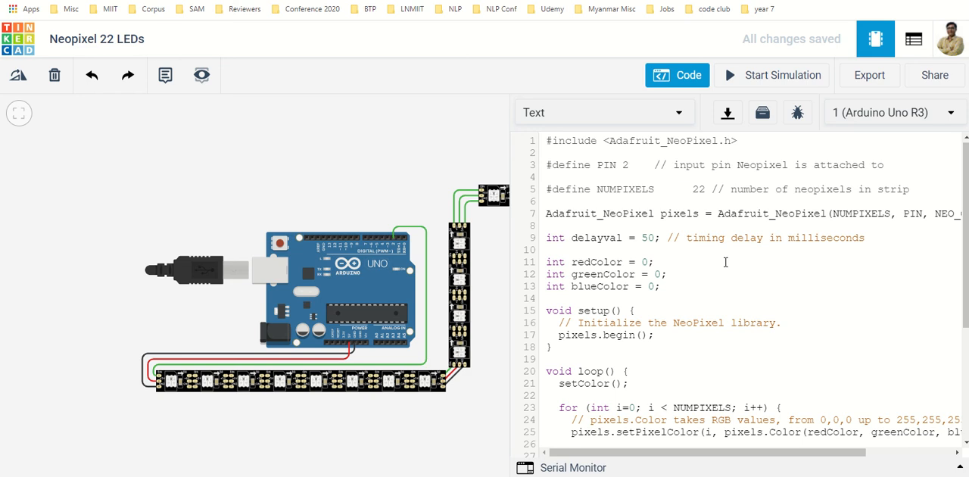
double_click(699, 189)
type("18")
scroll(632, 258, "down", 5)
left_click(678, 73)
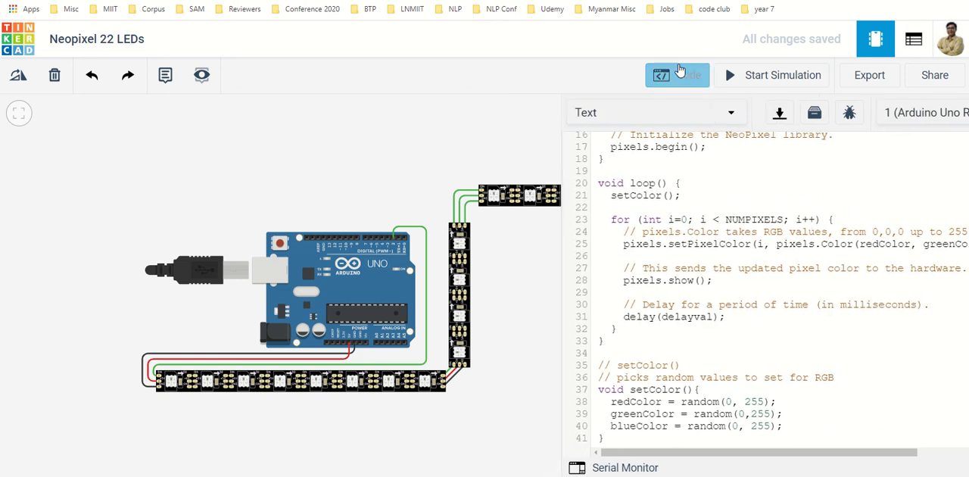
Step: Browse the NeoPixel components in the library, from the single pixel, Jewel and rings to the longer strips
scroll(800, 275, "up", 2)
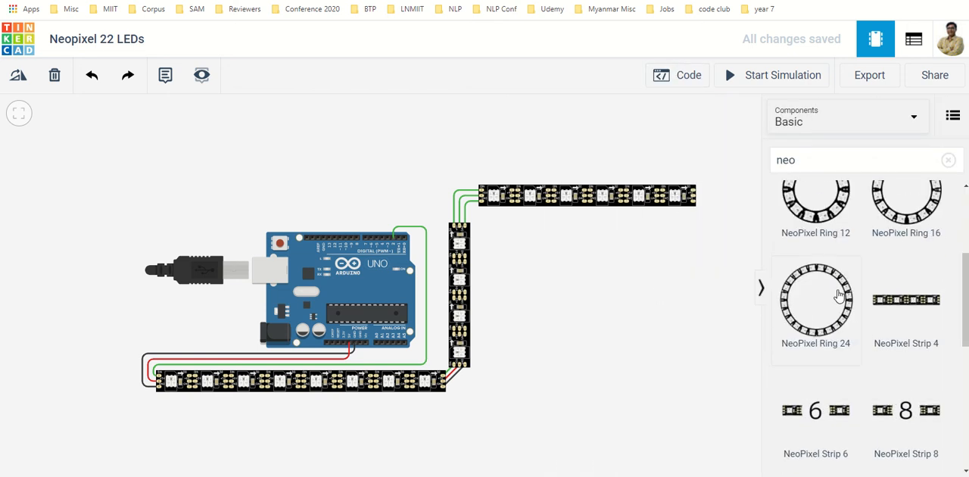
scroll(839, 295, "up", 3)
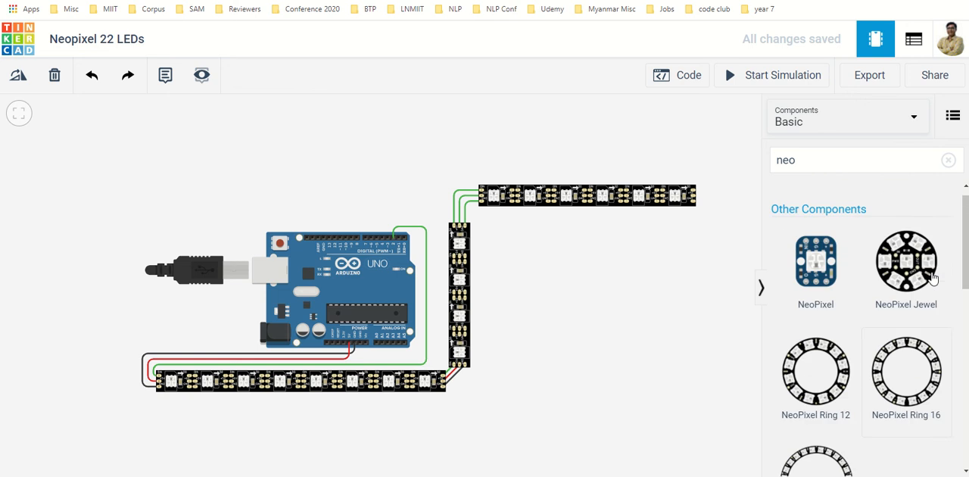
scroll(909, 281, "down", 10)
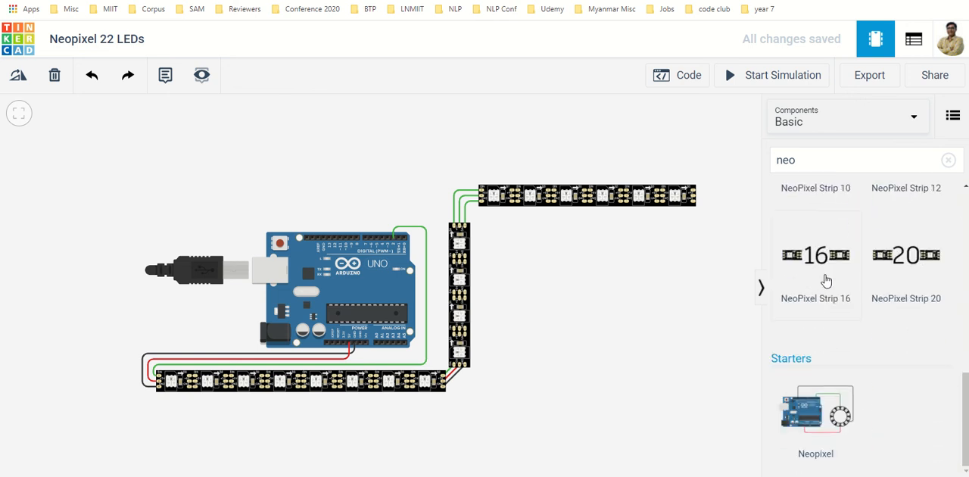